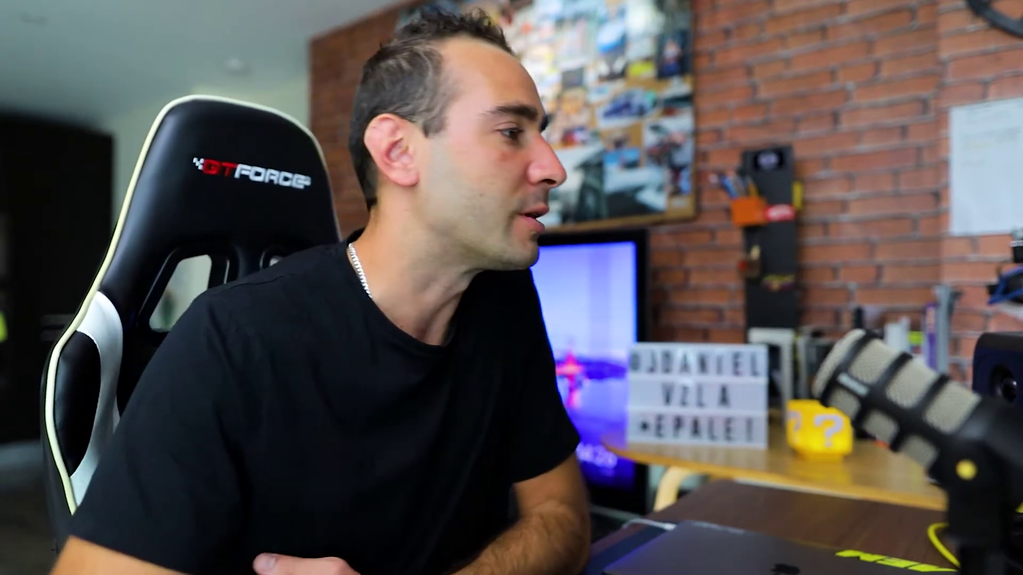
Play the sequence from the start to review both forest clips
drag(728, 280, 713, 245)
click(721, 265)
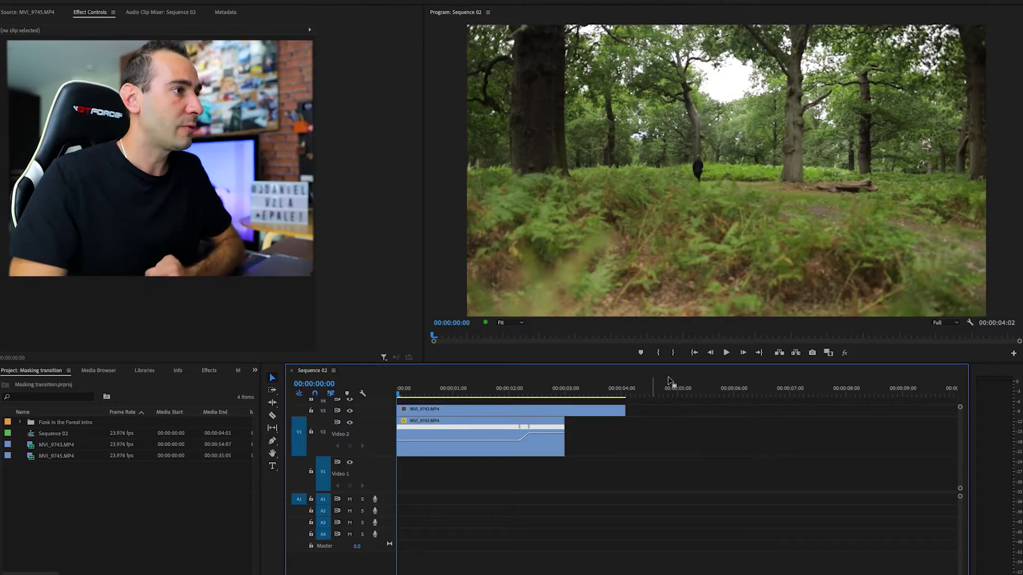
click(725, 353)
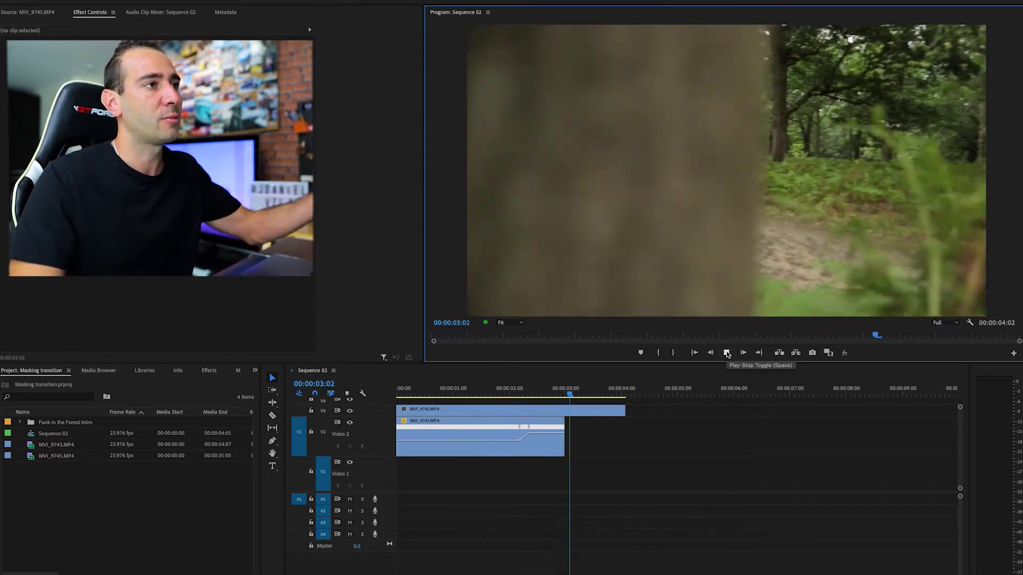
click(727, 354)
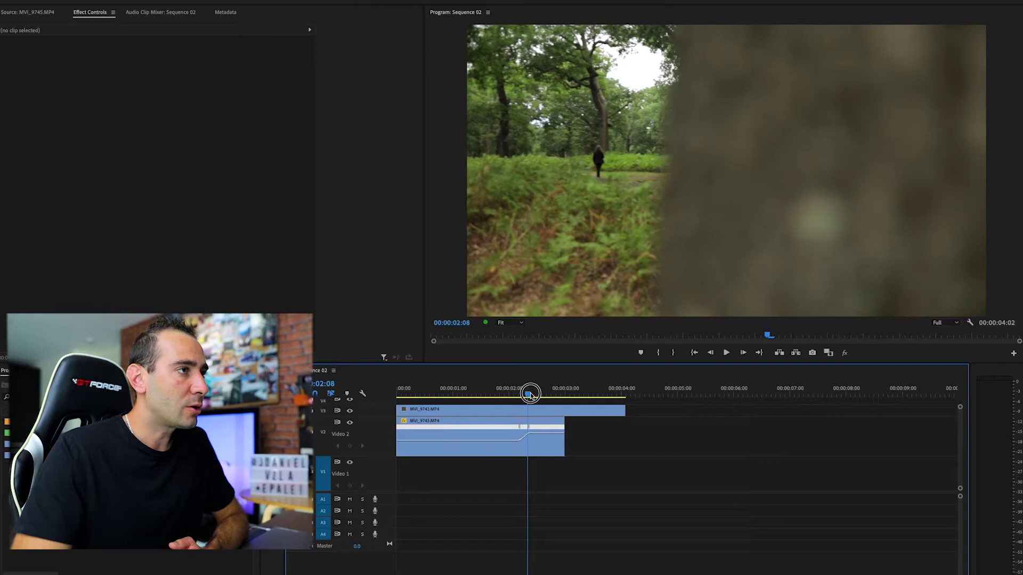
Scrub to where the tree trunk passes, around 00:00:02:15
drag(527, 392, 555, 394)
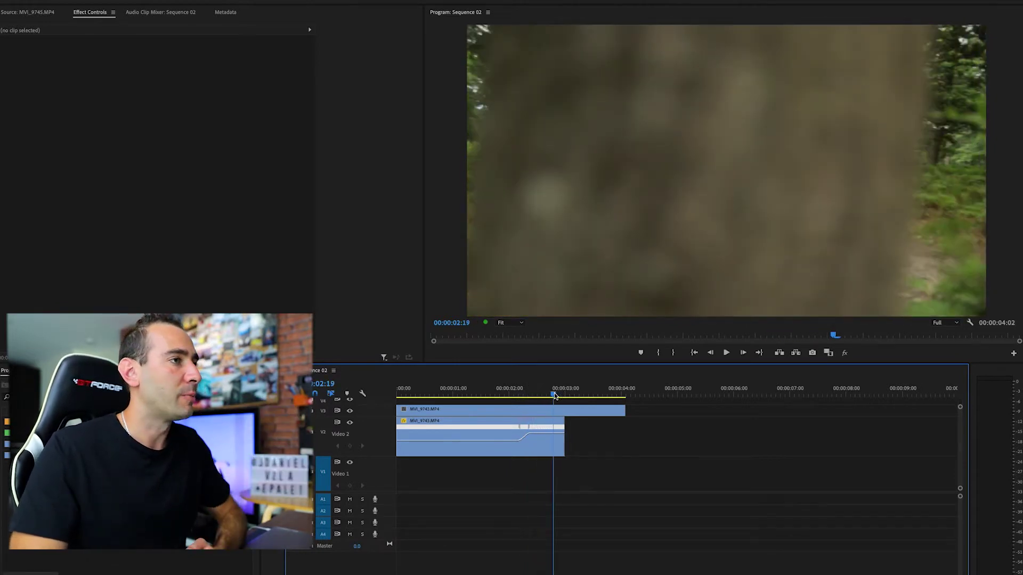
mouse_move(554, 395)
mouse_down()
mouse_move(527, 394)
mouse_move(550, 397)
mouse_up()
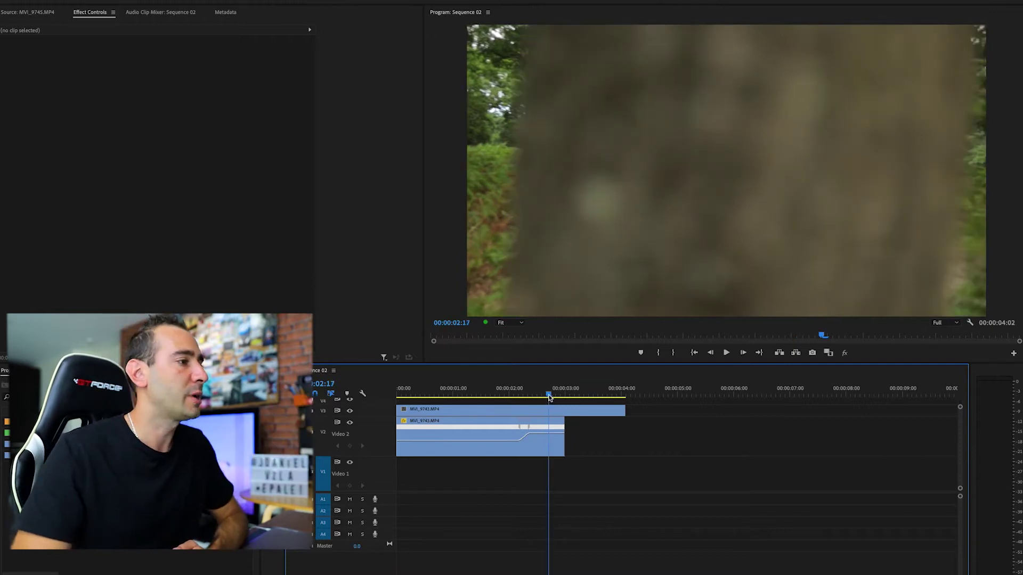
key(Left)
key(Left)
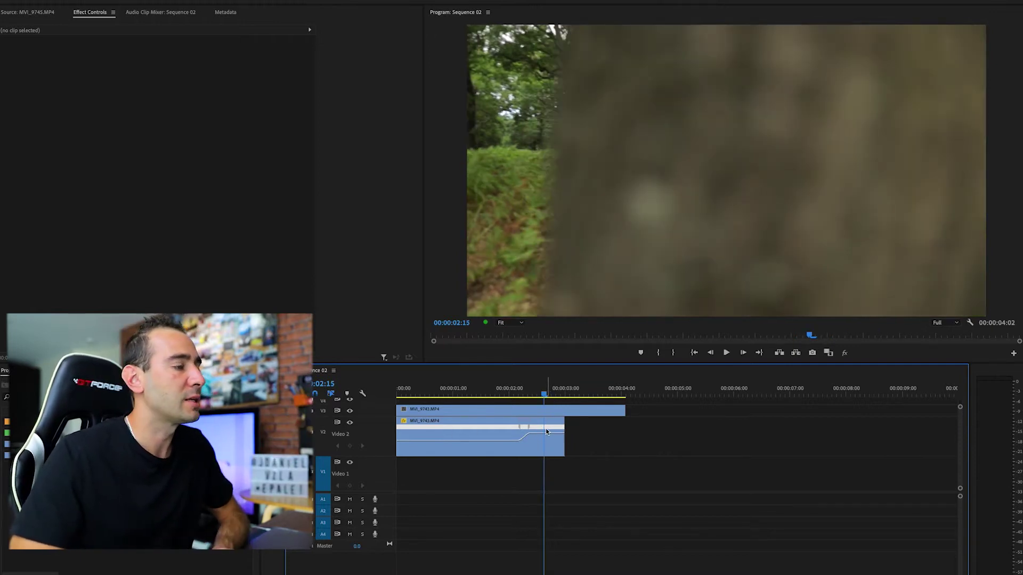
Hide the top forest clip on V3 and play the lower clip from the start
click(350, 411)
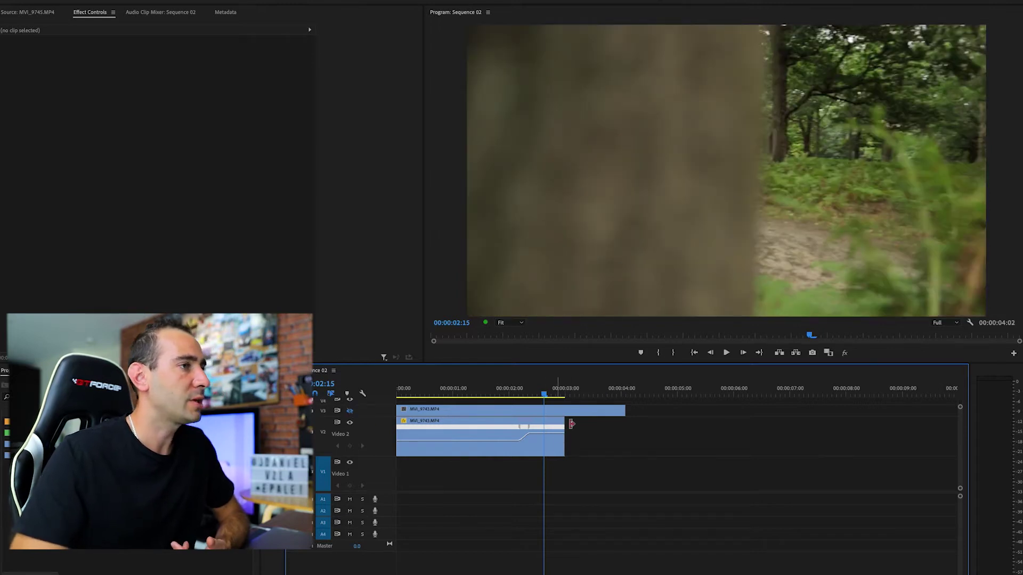
drag(546, 397, 398, 397)
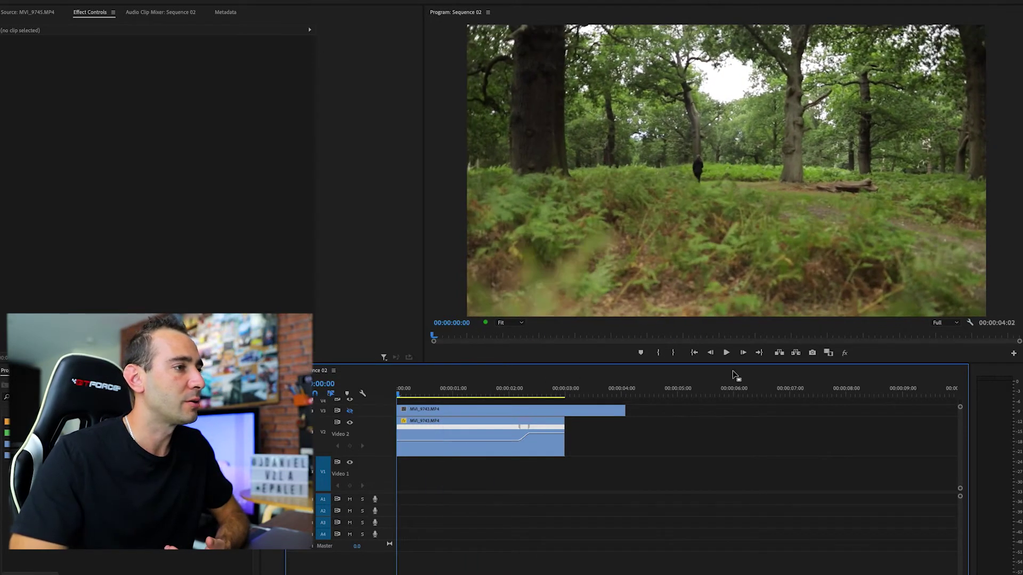
click(726, 354)
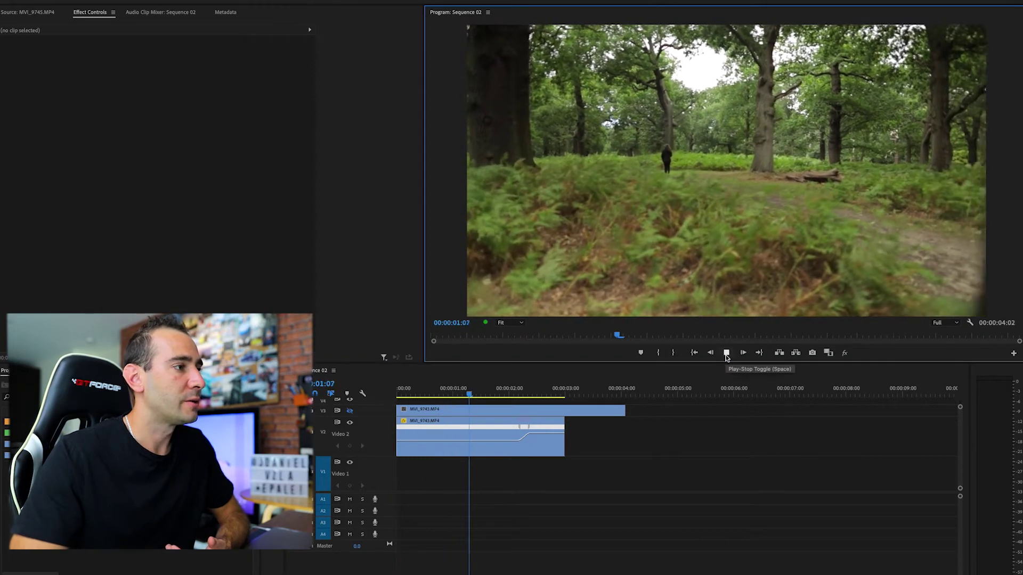
click(727, 354)
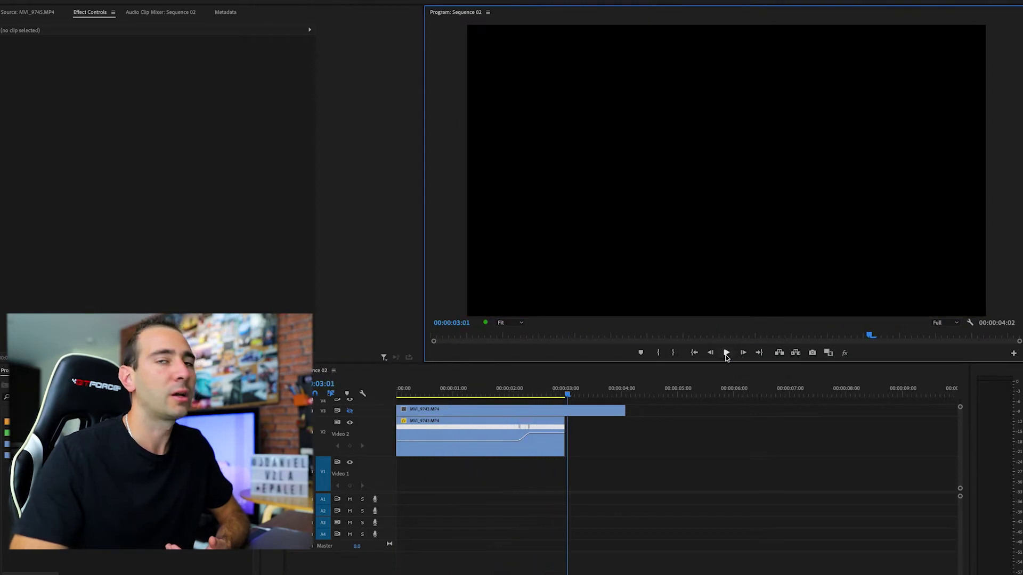
Park the playhead at 00:00:02:10, where the trunk covers most of the frame
click(530, 394)
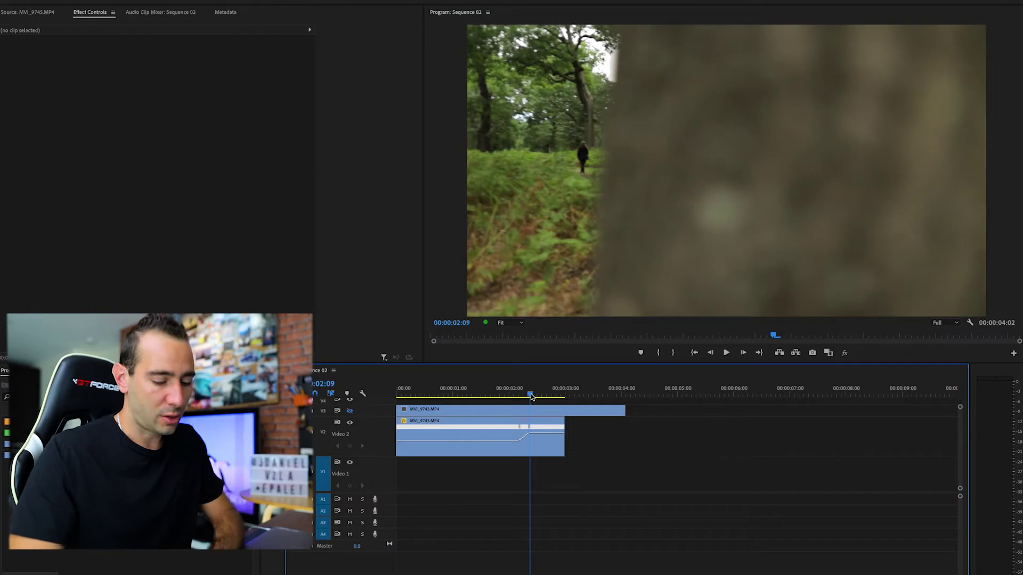
key(Right)
key(Right)
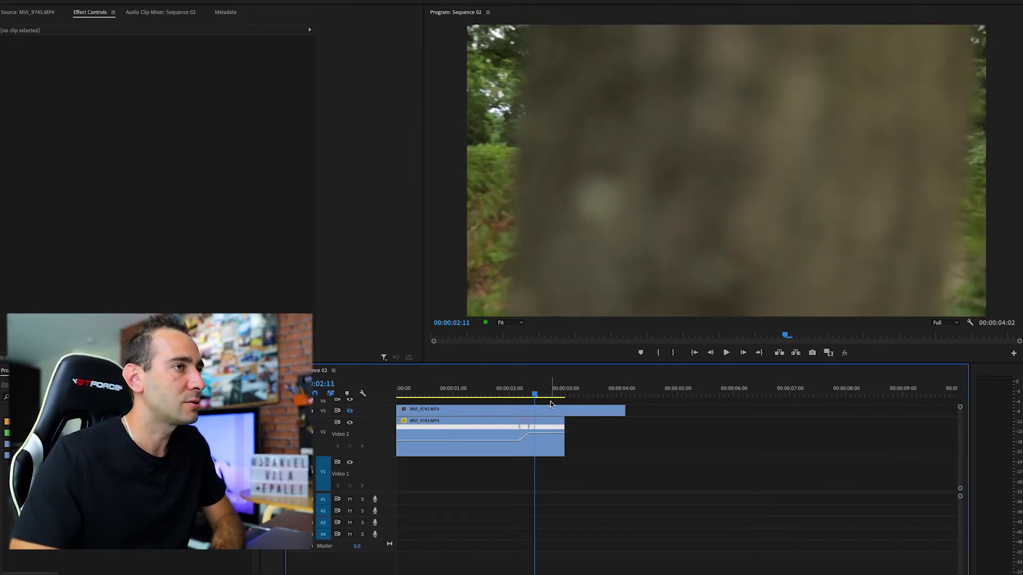
key(Left)
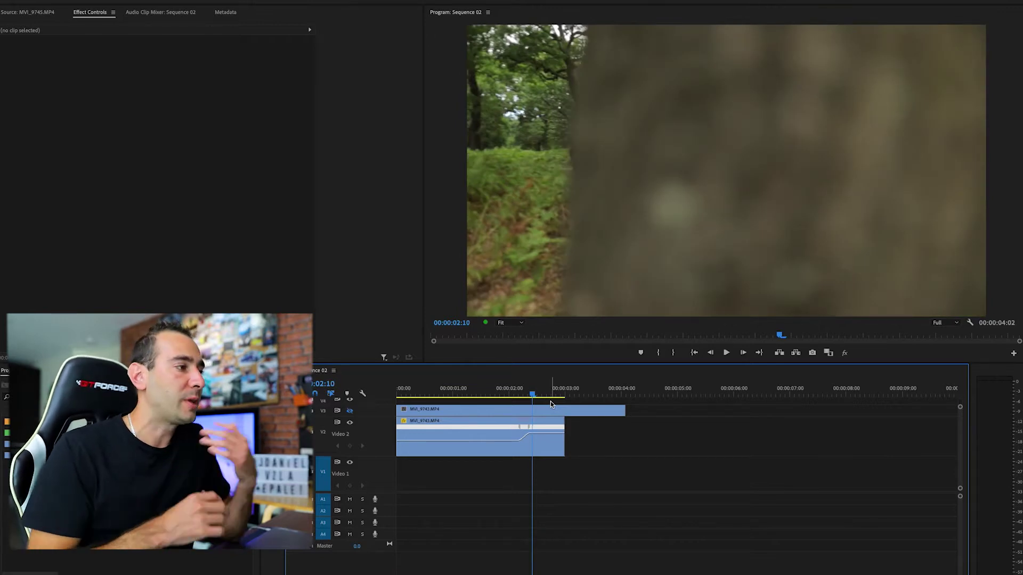
Nest the MVI_9743 clip on Video 2 under the name 'Nested Sequence 01'
click(537, 451)
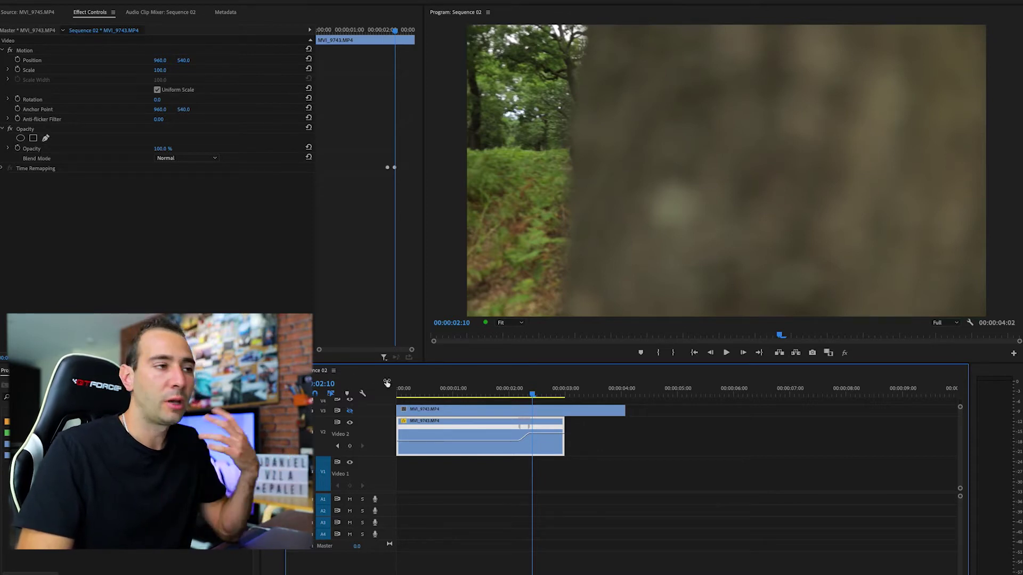
right_click(493, 453)
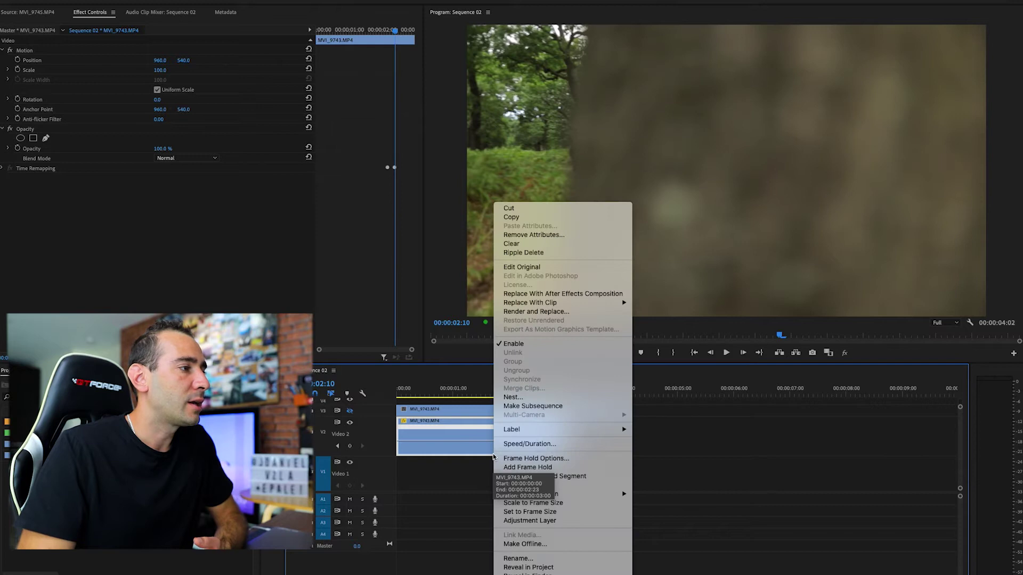
click(512, 397)
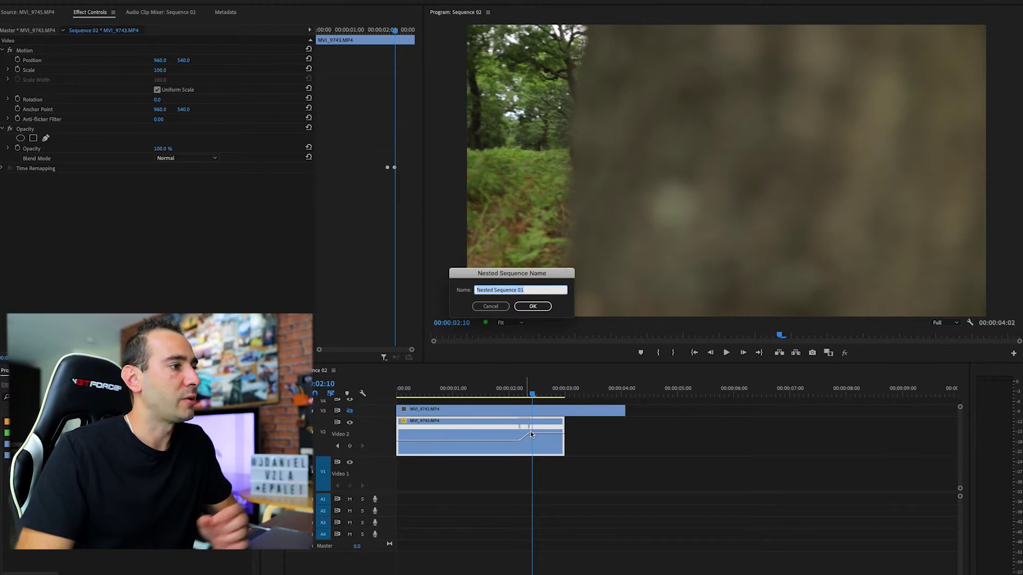
click(533, 308)
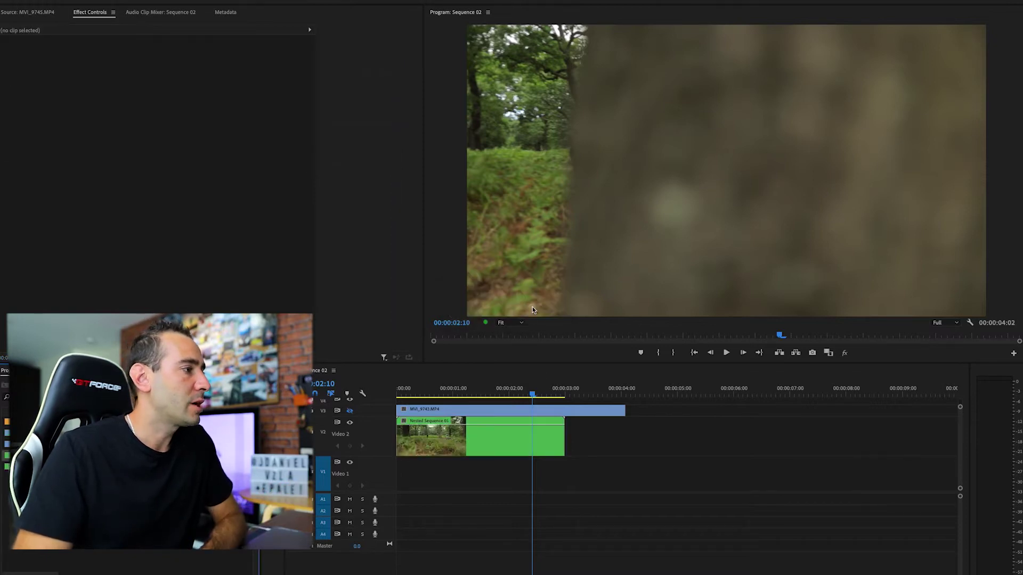
double_click(491, 441)
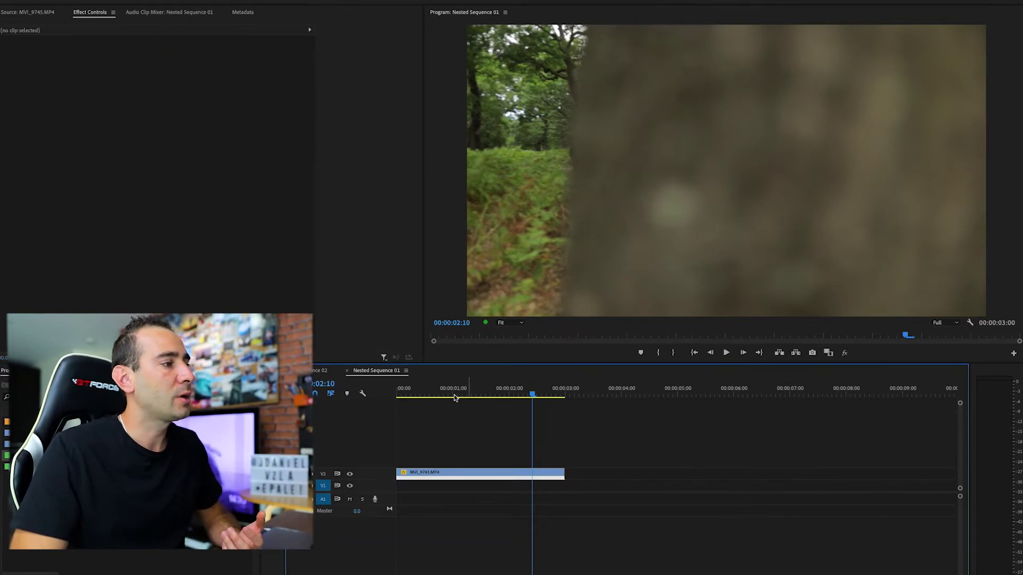
mouse_move(497, 394)
mouse_down()
mouse_move(450, 395)
mouse_move(512, 396)
mouse_up()
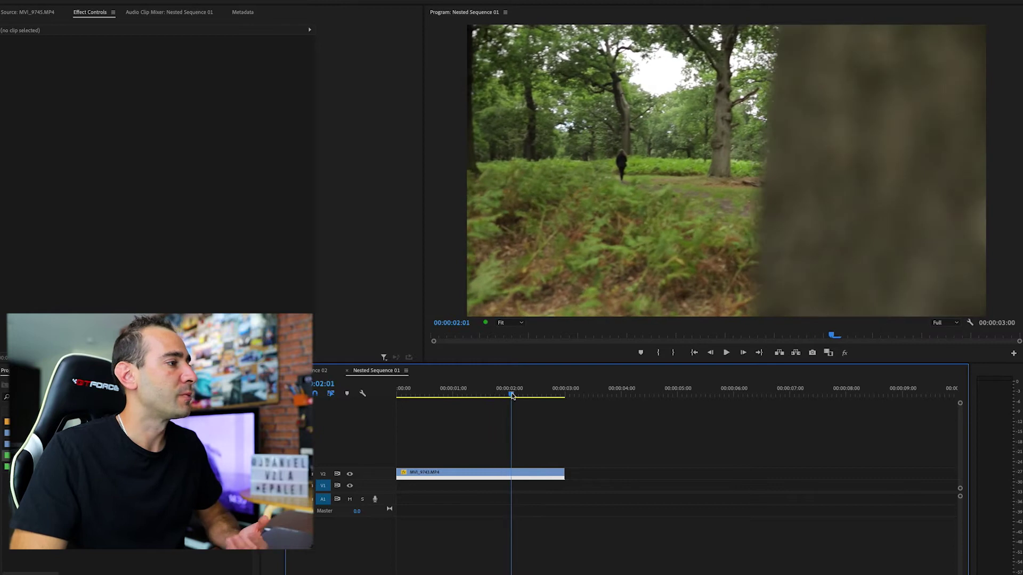
click(320, 370)
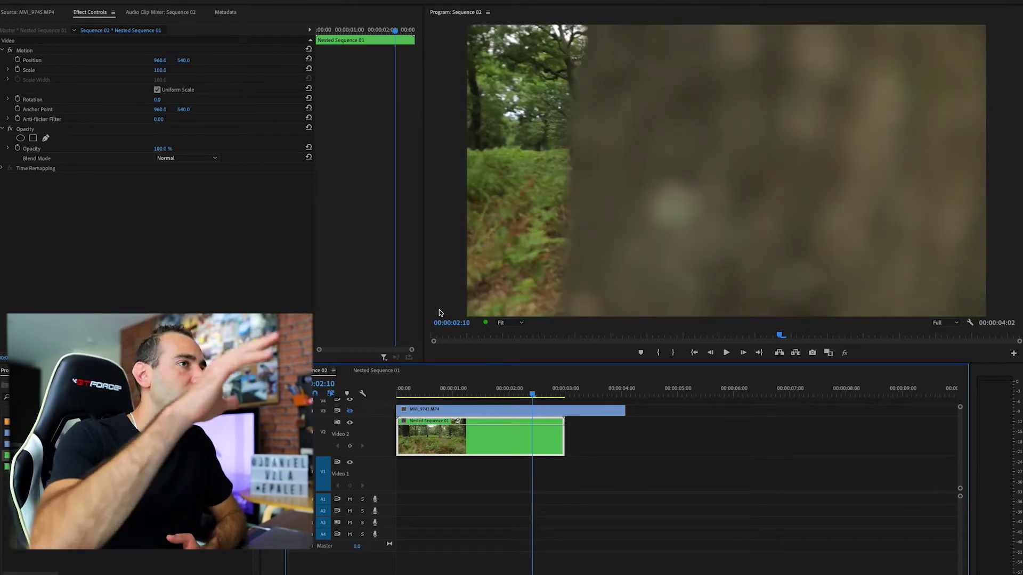
Set the Program Monitor zoom to 50%, then down to 25%
click(522, 325)
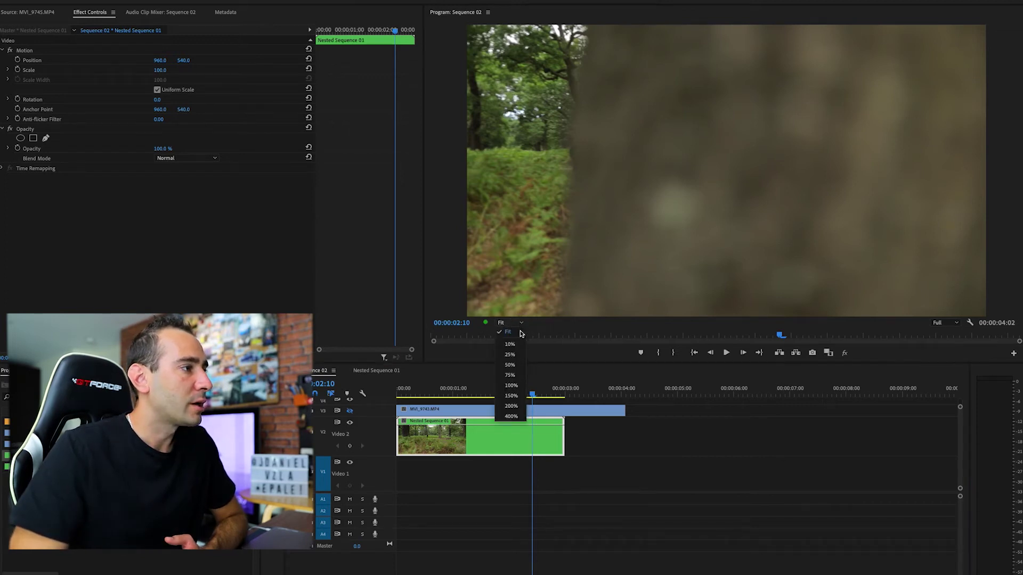
click(518, 364)
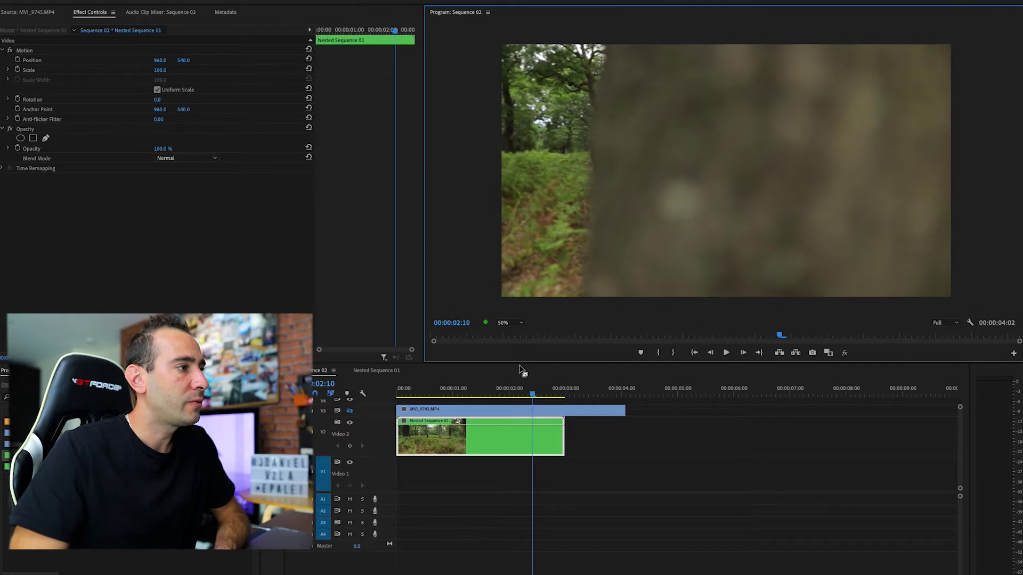
click(520, 324)
click(519, 355)
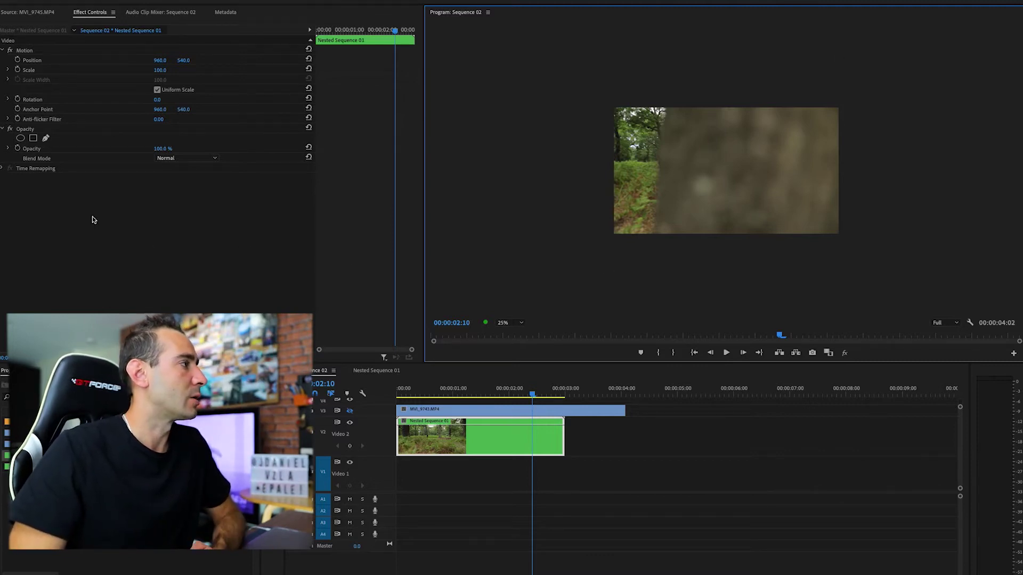
Draw a free-draw bezier mask on the nested clip with points just right of the frame
click(47, 140)
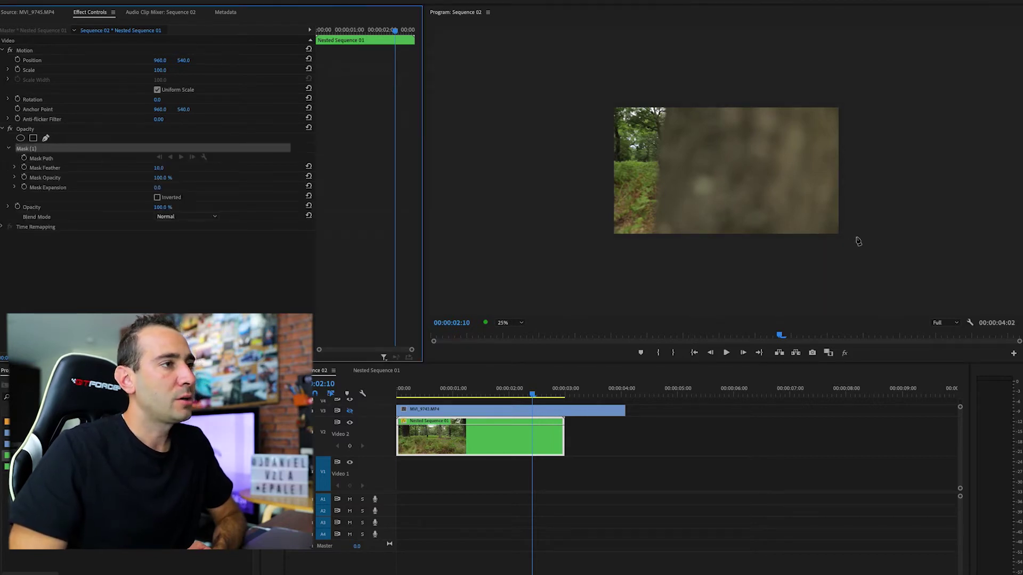
click(889, 245)
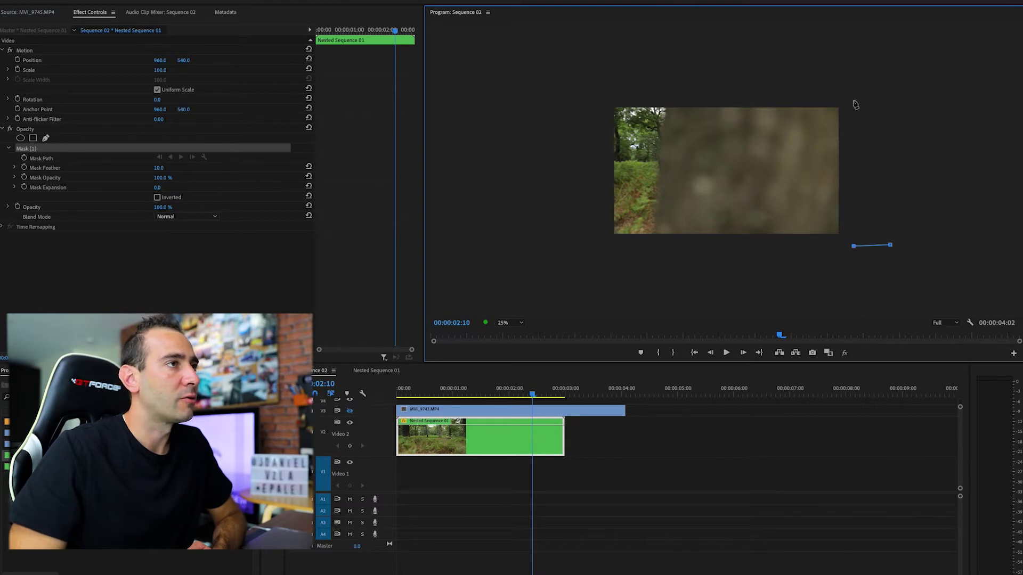
click(882, 98)
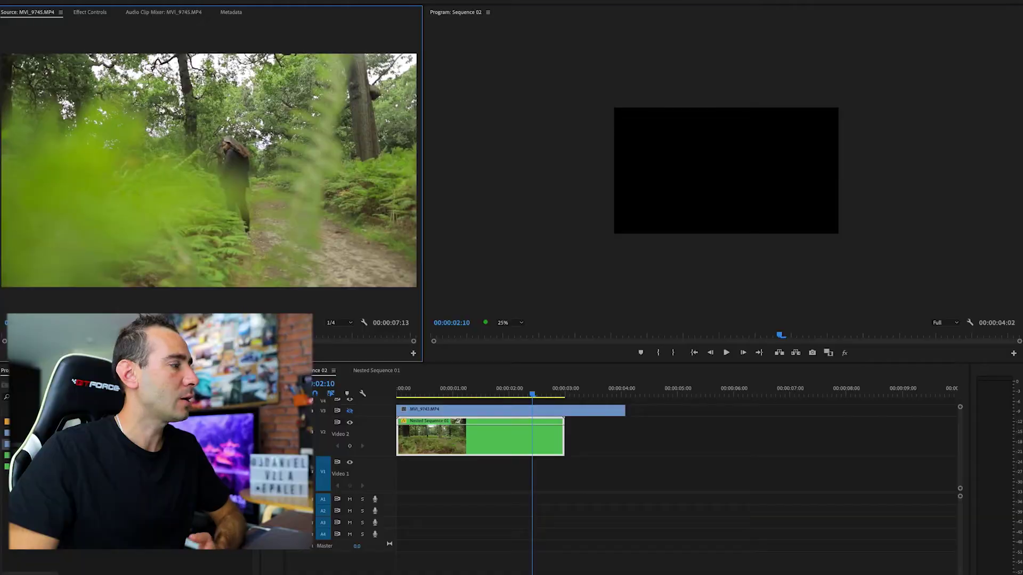
Place MVI_9745.MP4 on Video 1 at the playhead, then return to the nested clip's Effect Controls
drag(318, 373, 540, 471)
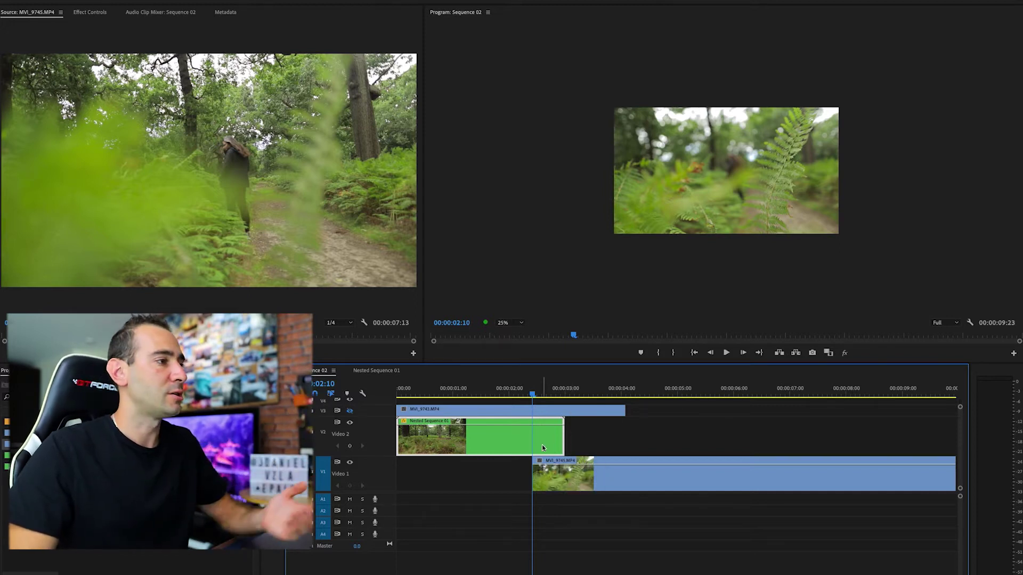
click(90, 12)
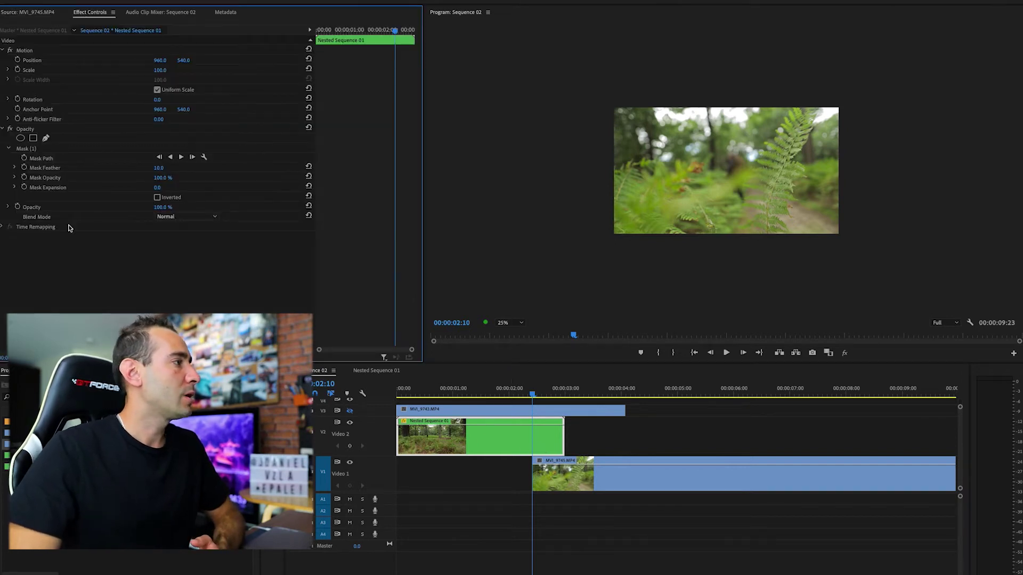
Invert Mask (1) and enable Mask Path keyframing
click(79, 150)
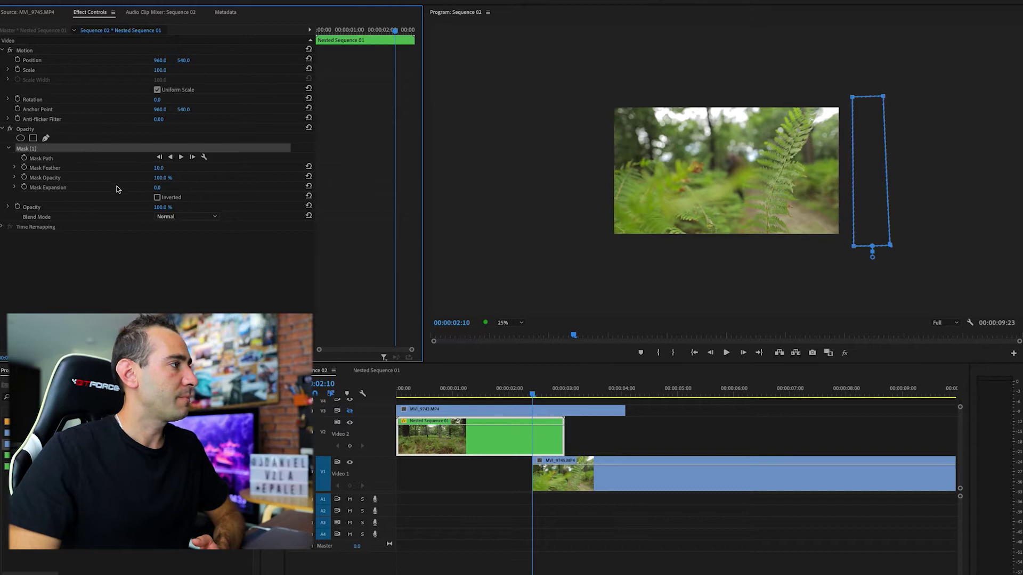
click(157, 198)
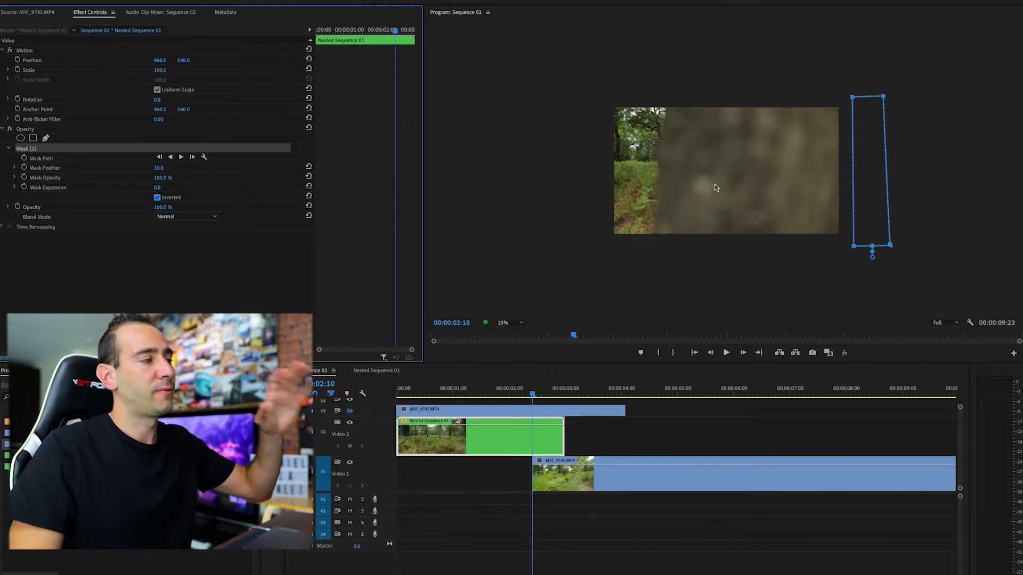
click(24, 158)
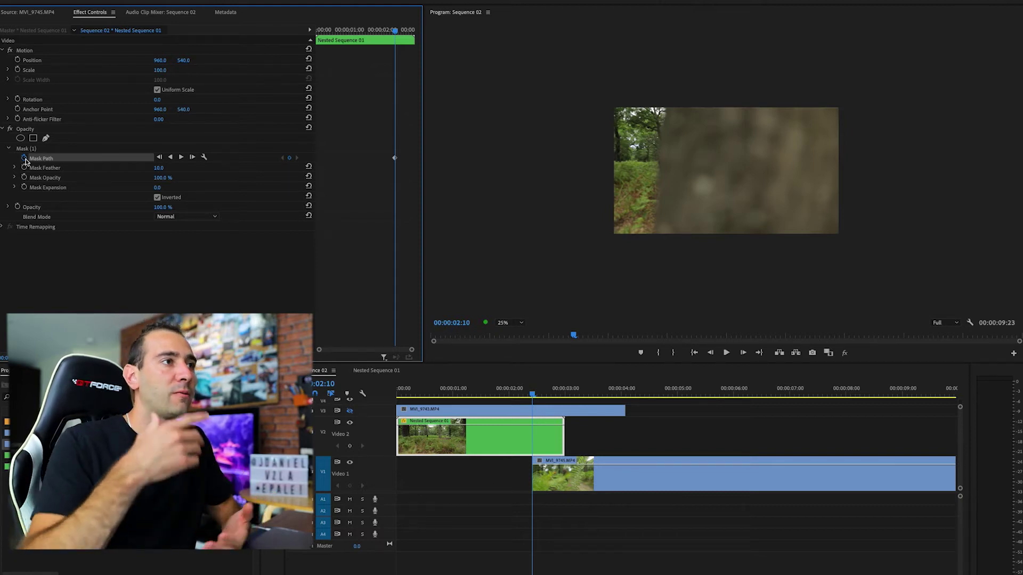
Advance the mask one frame and drag its top and bottom left corners left onto the trunk
click(90, 150)
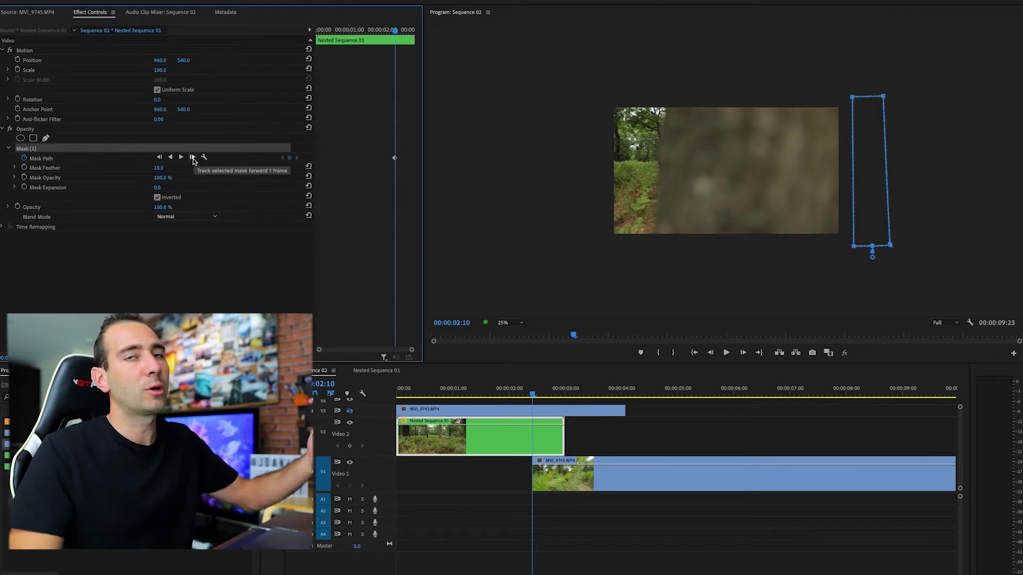
click(192, 158)
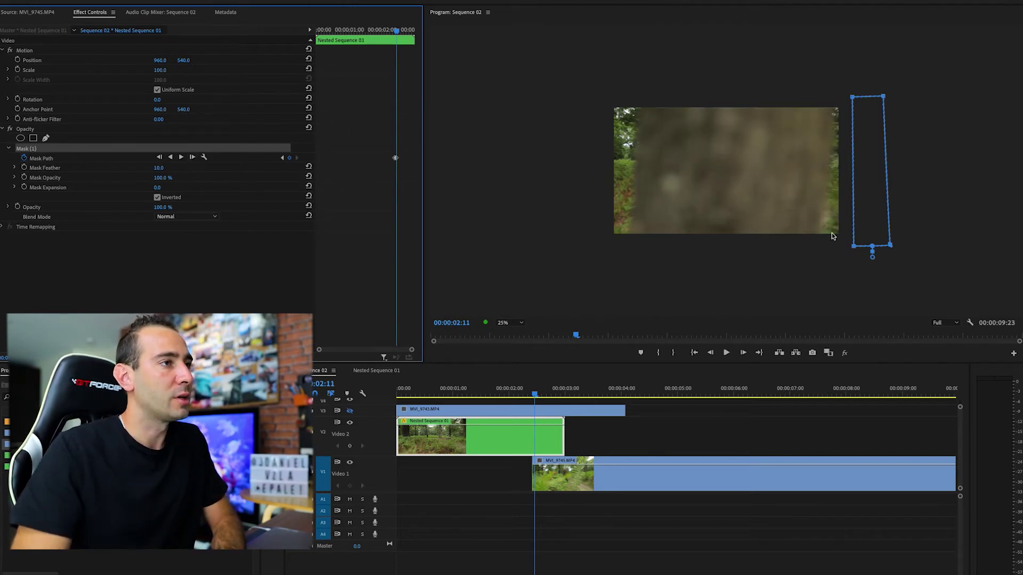
drag(854, 248, 819, 246)
drag(853, 99, 838, 96)
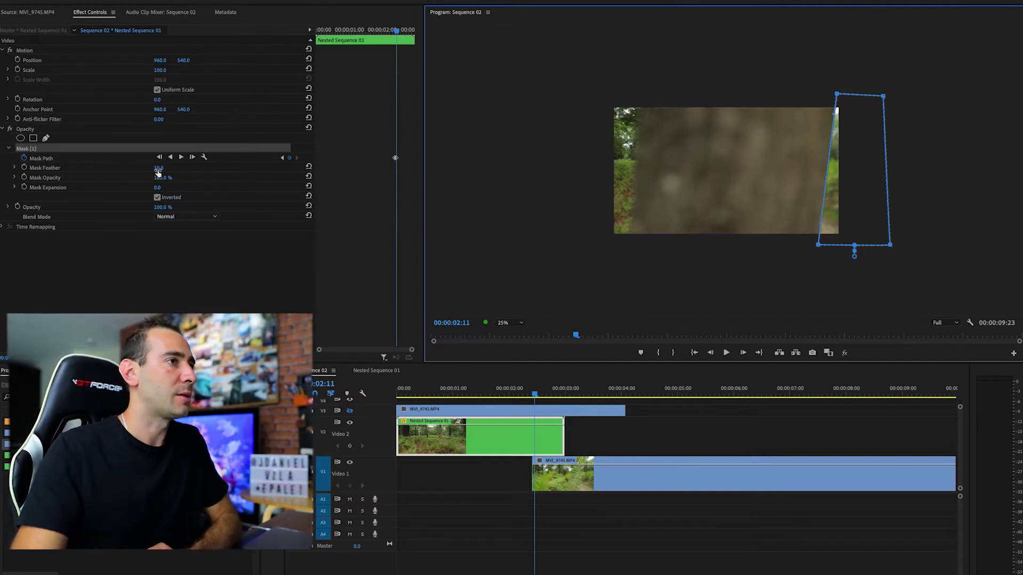
Set Mask Feather to 68.0 and track the mask forward one frame
drag(158, 168, 239, 169)
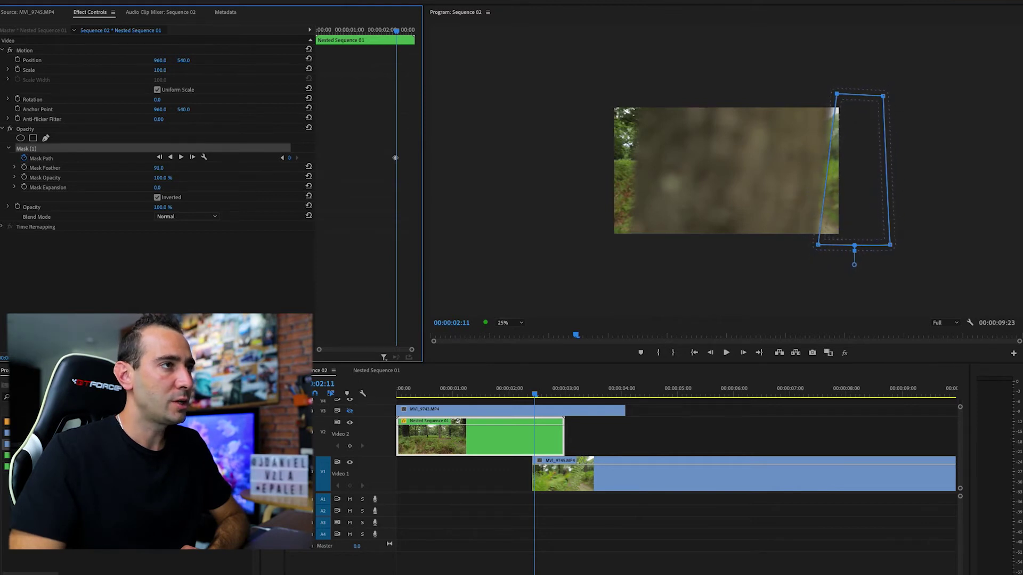
drag(167, 169, 160, 169)
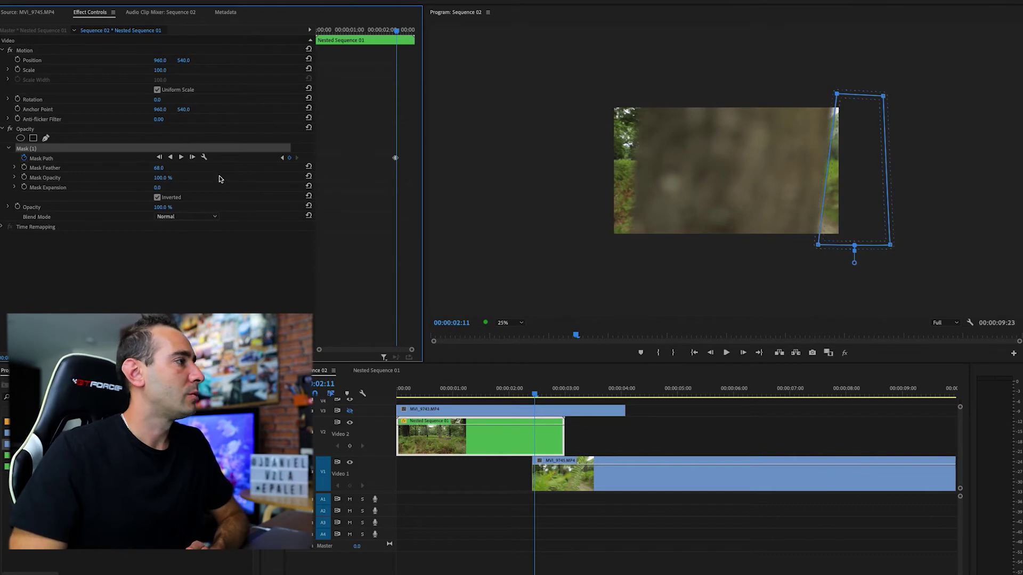
click(192, 158)
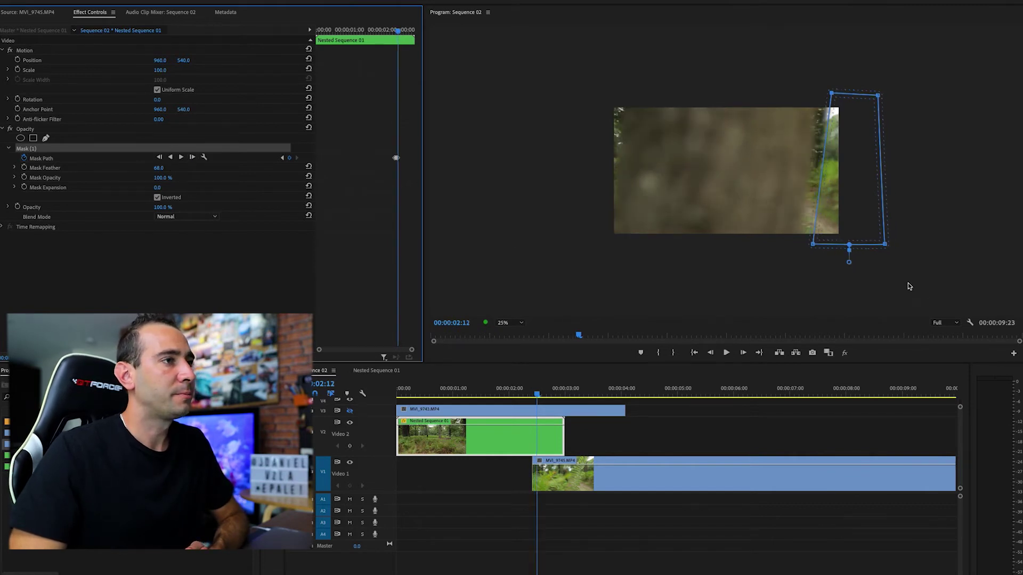
Move the mask's left corners left along the trunk, then advance one frame
drag(814, 245, 798, 248)
drag(831, 94, 819, 94)
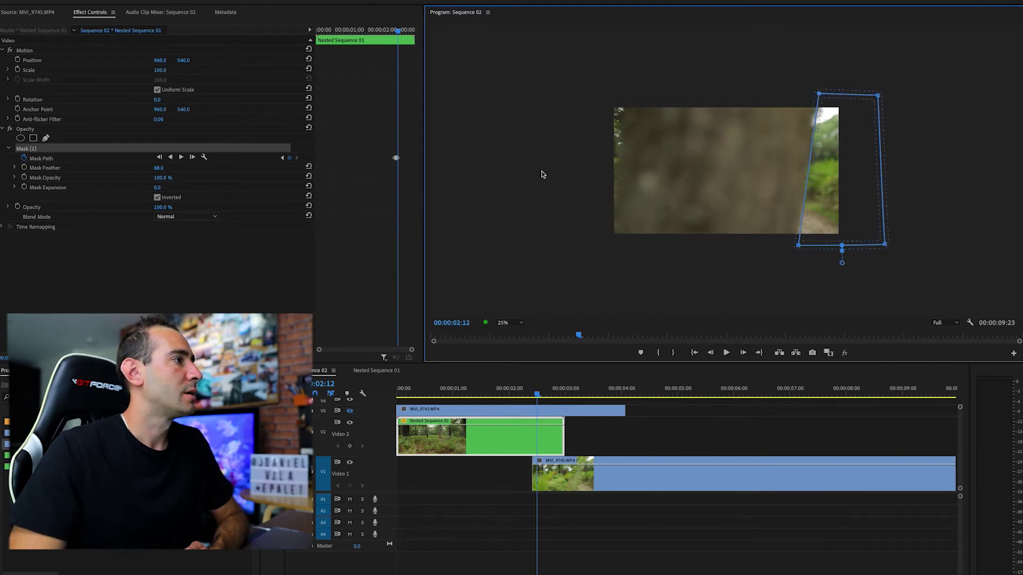
click(192, 158)
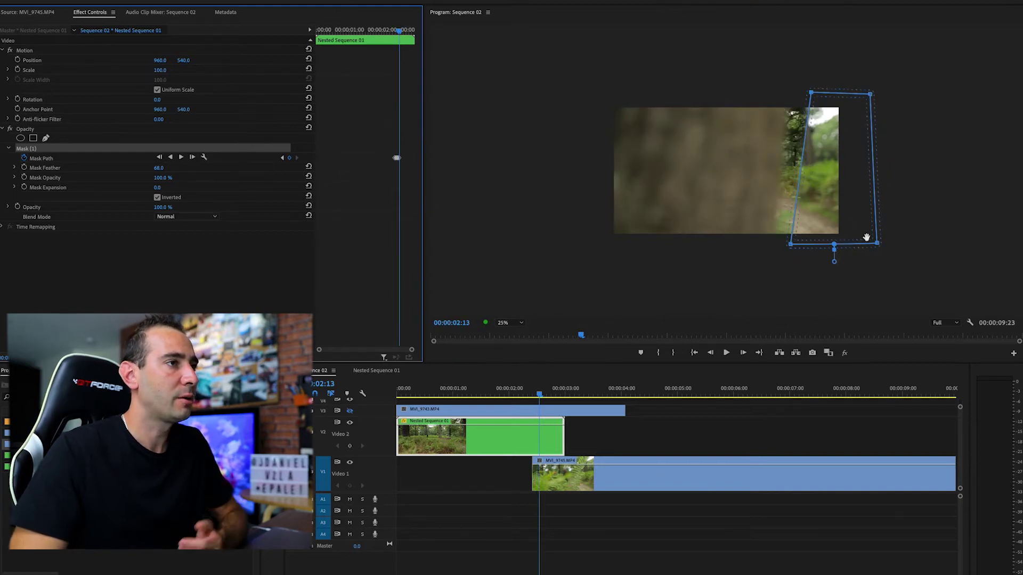
Widen the mask's right corners, pull its left corners further left, and reposition the whole mask
click(877, 245)
drag(877, 245, 884, 251)
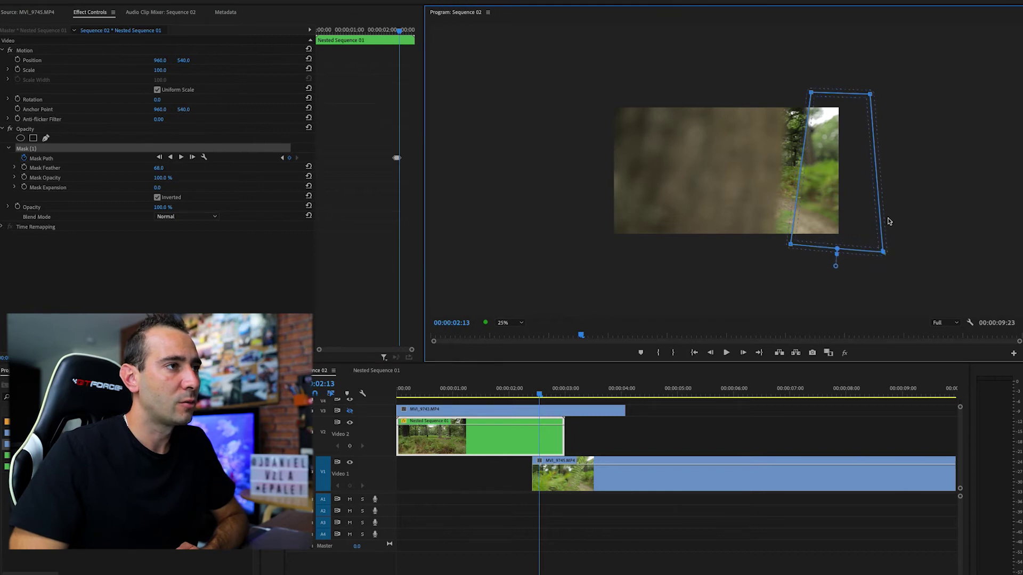
drag(870, 95, 877, 92)
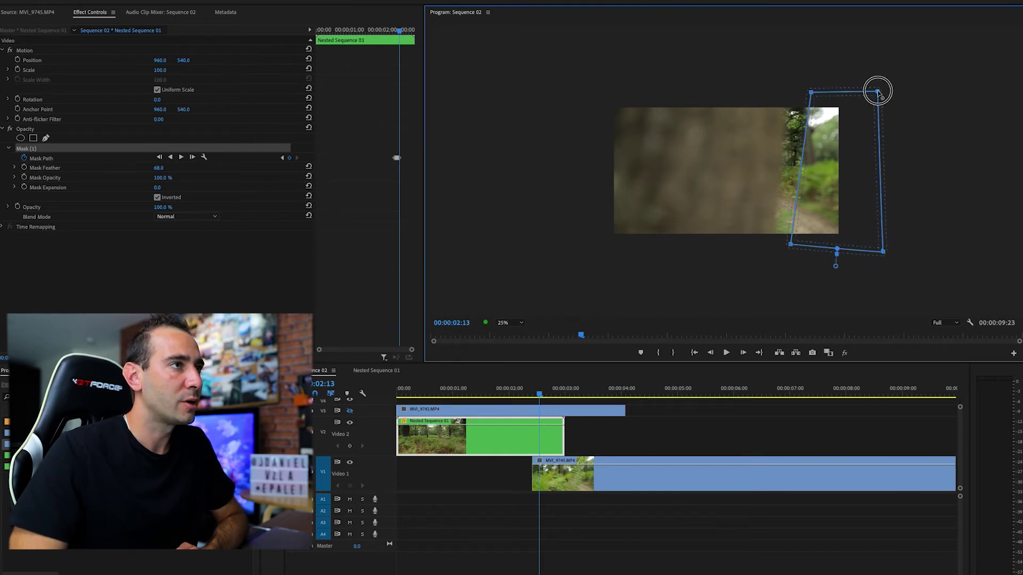
drag(792, 248, 775, 249)
drag(811, 93, 789, 93)
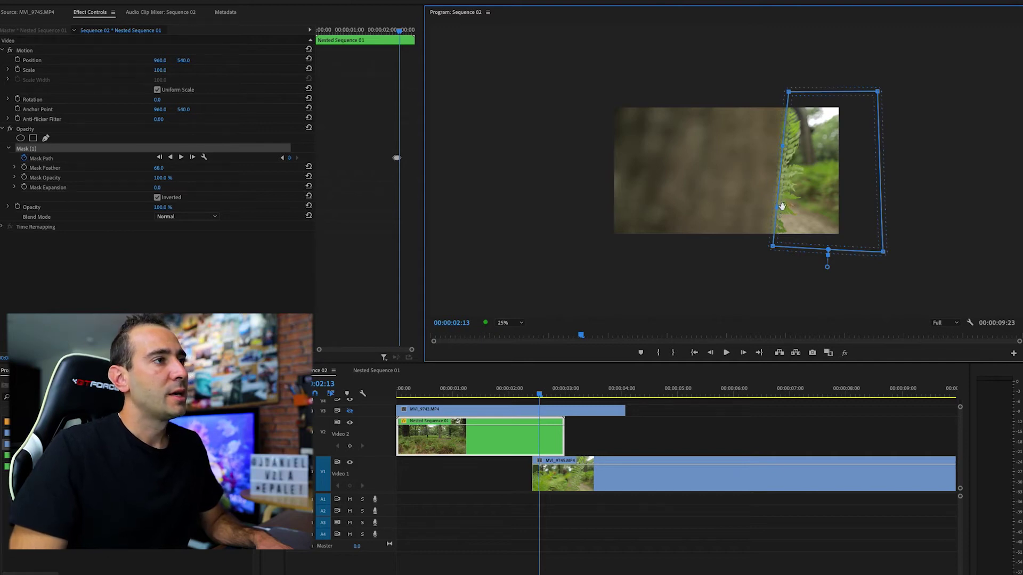
mouse_move(809, 191)
mouse_down()
mouse_move(843, 187)
mouse_move(857, 206)
mouse_move(774, 200)
mouse_move(795, 205)
mouse_up()
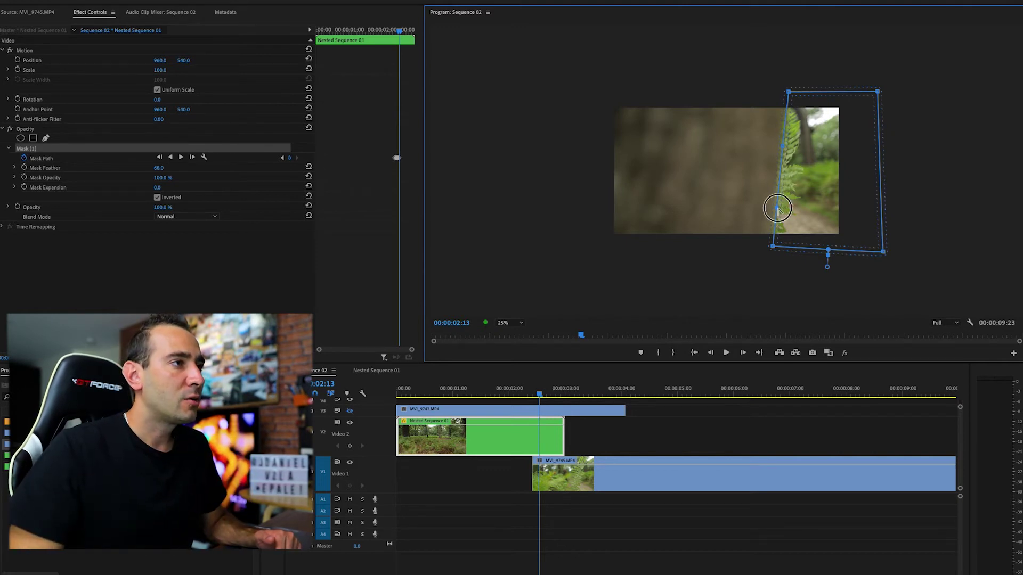
Bend the mask's lower-left edge down-left to follow the trunk's curve
drag(789, 215, 791, 201)
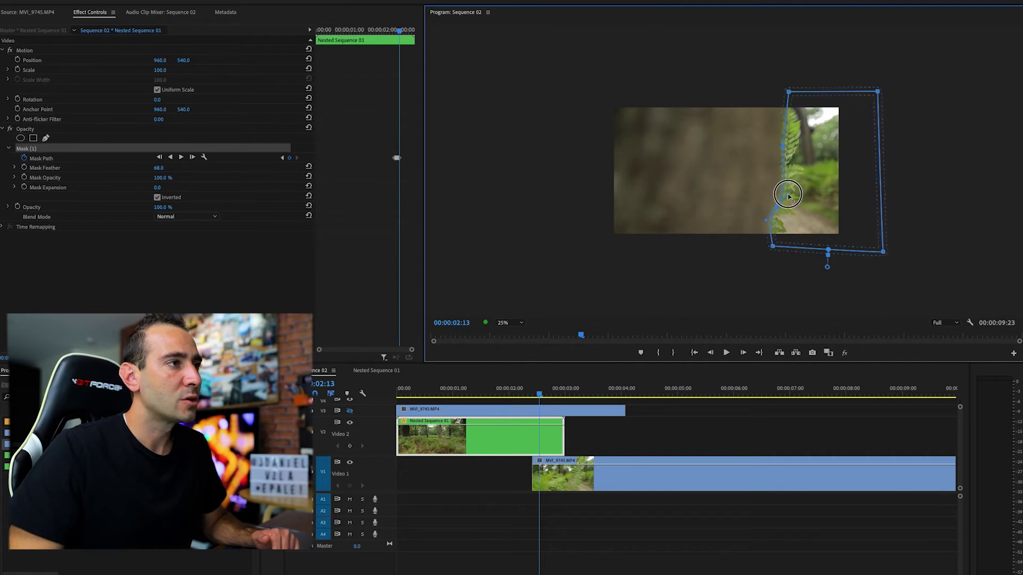
mouse_move(788, 195)
mouse_down()
mouse_move(778, 213)
mouse_move(766, 209)
mouse_move(717, 242)
mouse_move(751, 230)
mouse_move(782, 191)
mouse_move(782, 200)
mouse_up()
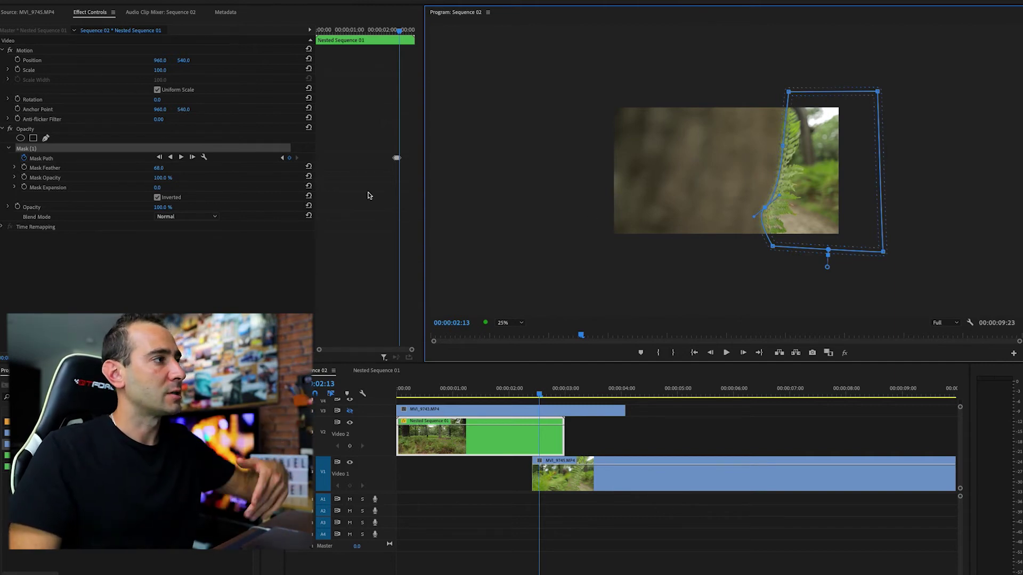
Carry the mask forward three frames to 00:00:02:16 and delete the extra point to straighten its left edge
click(193, 158)
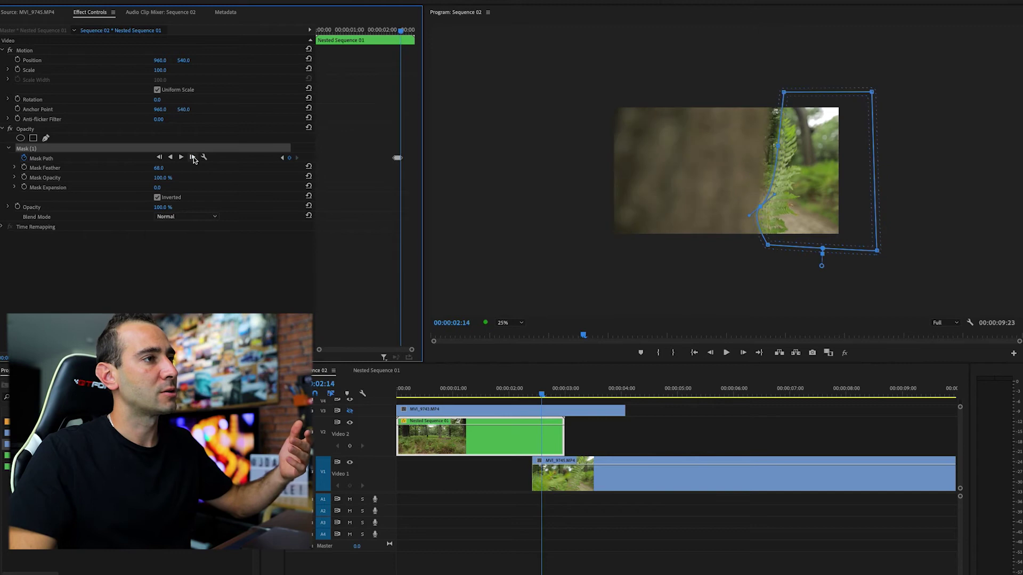
click(193, 158)
click(193, 158)
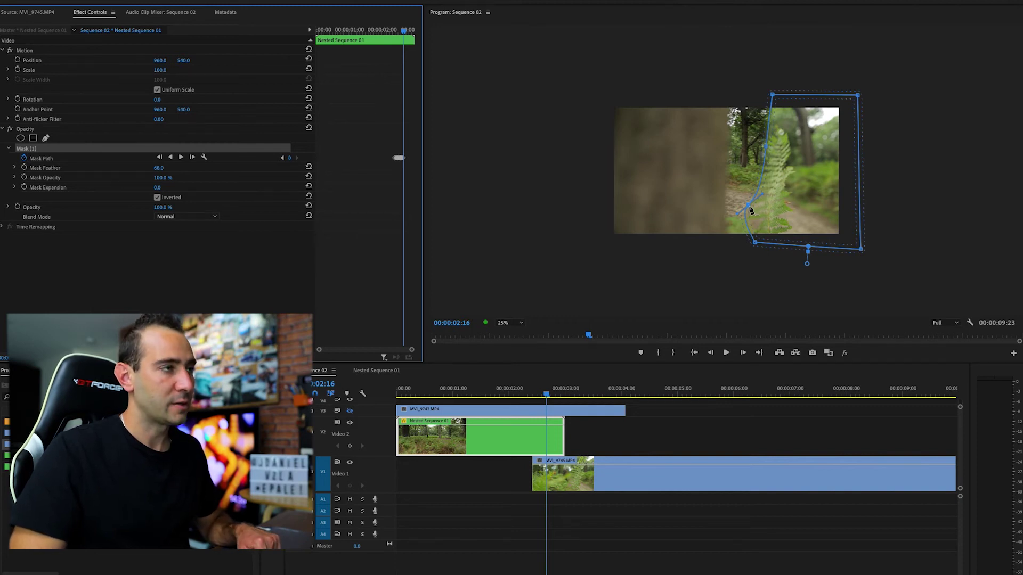
ctrl+click(749, 207)
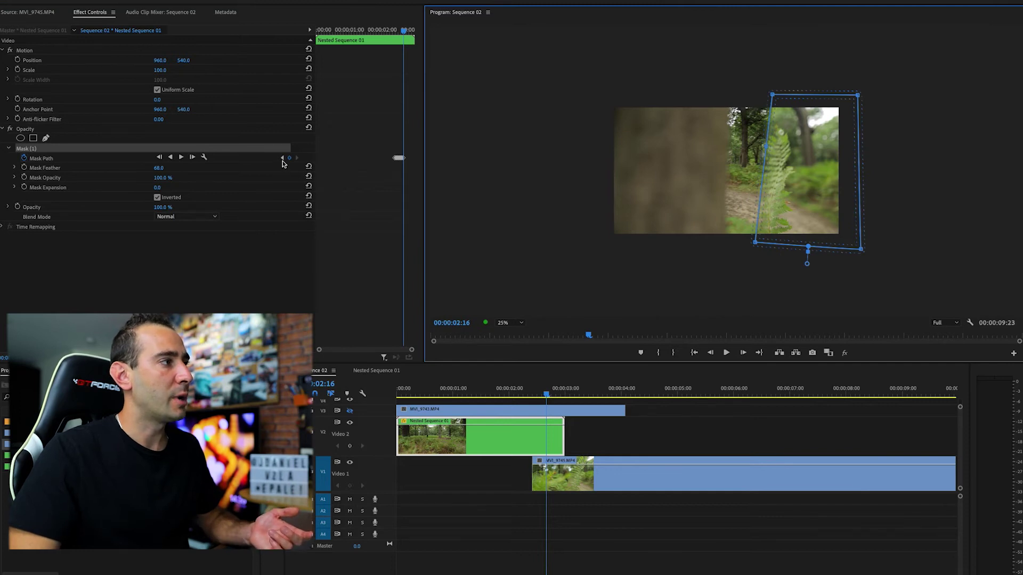
Step back four frames to 00:00:02:12 to check the mask against the trunk
click(282, 158)
click(283, 159)
click(282, 159)
click(283, 159)
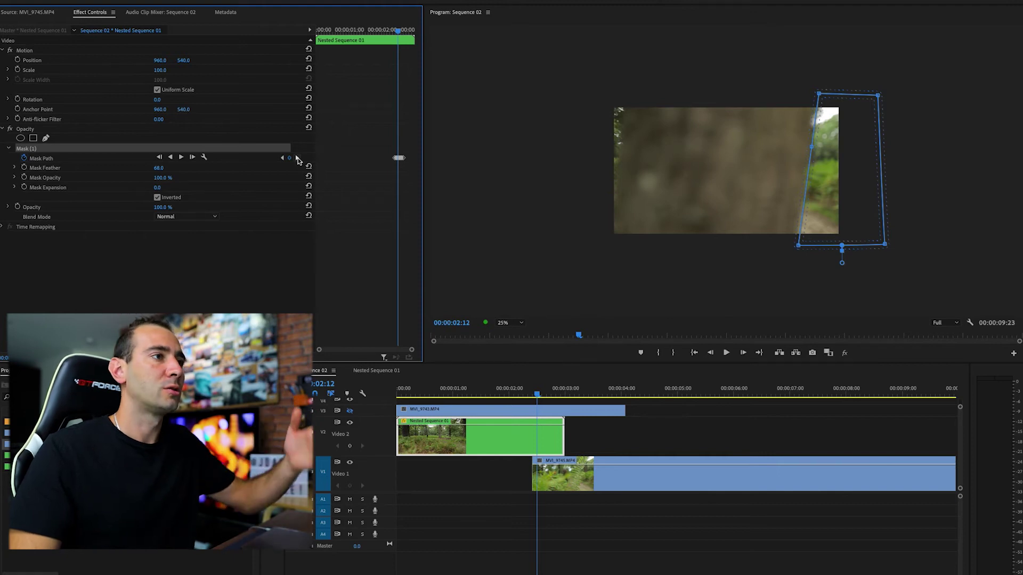
Track forward from 02:12 and pin the mask's top-left and bottom-left points to the trunk edge
click(813, 147)
drag(820, 97, 819, 96)
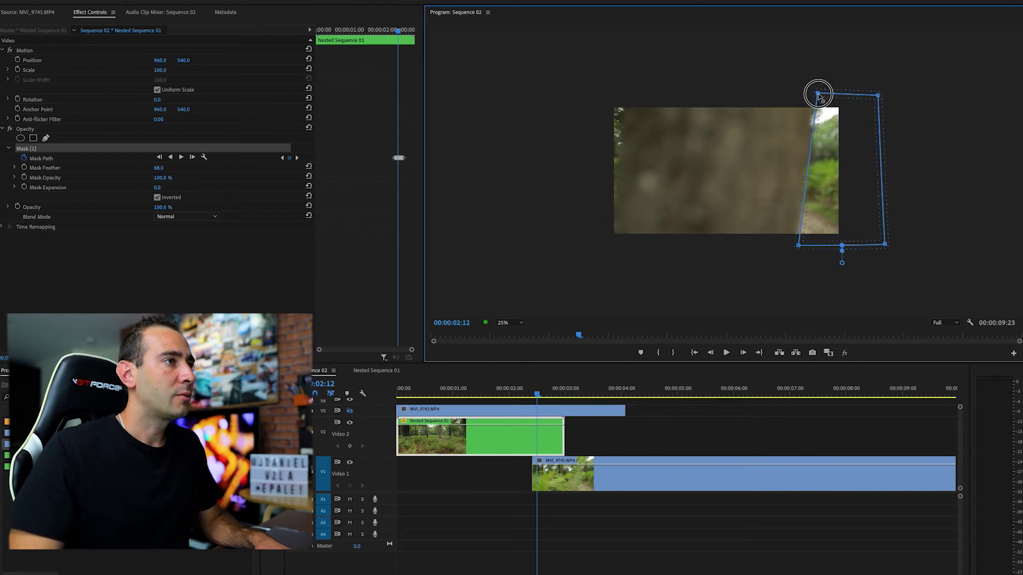
click(291, 159)
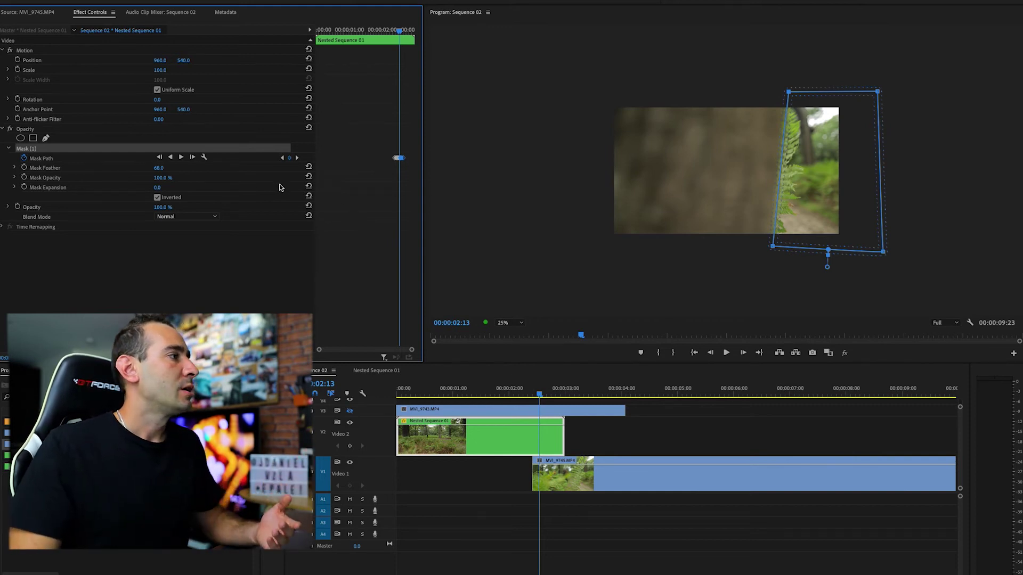
click(194, 157)
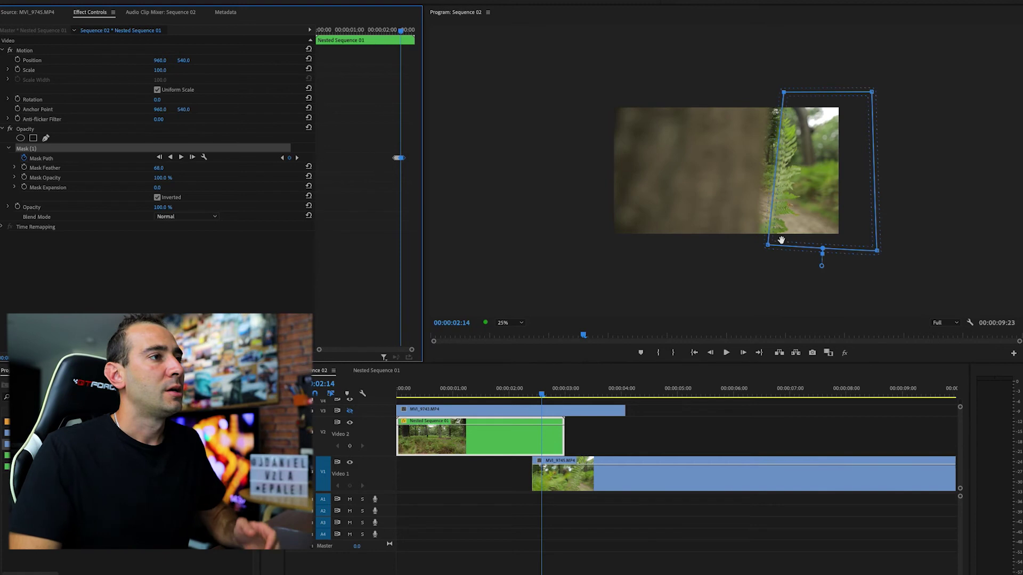
drag(769, 248, 757, 252)
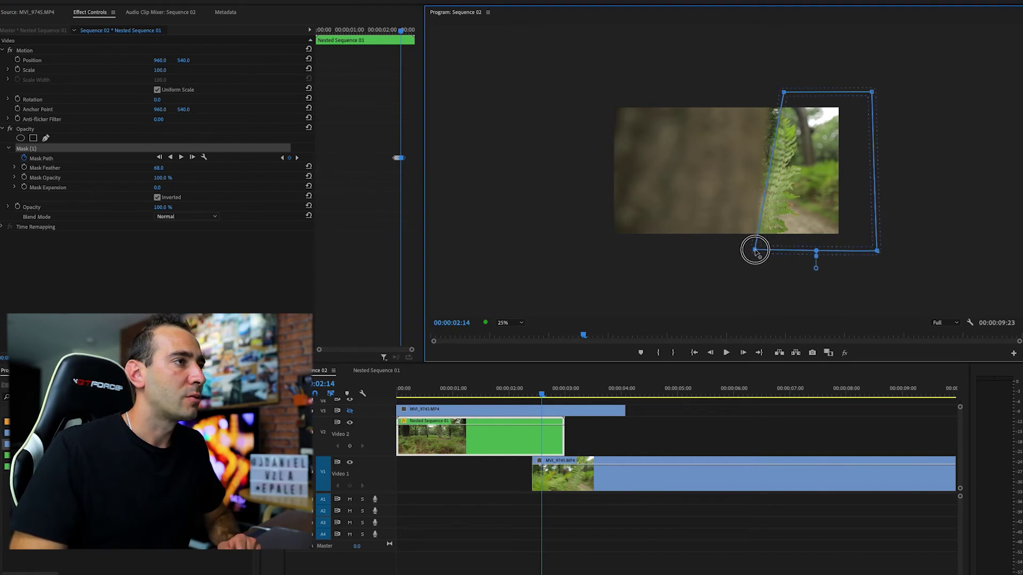
drag(785, 96, 719, 97)
Keep advancing frame by frame to 02:20, pulling the left mask points left along the trunk
key(Right)
key(Right)
key(Right)
click(723, 97)
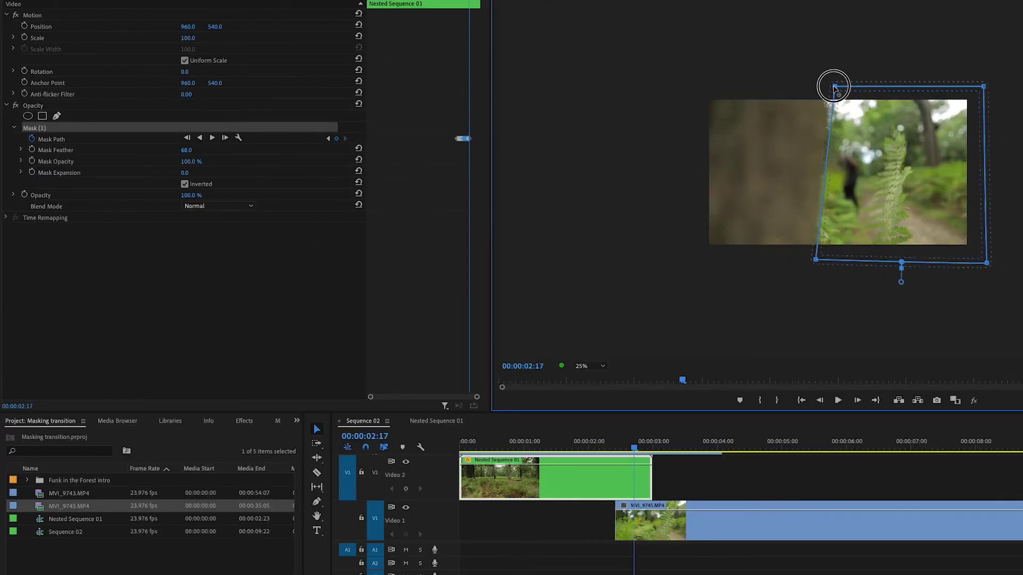
click(225, 138)
drag(806, 258, 792, 260)
drag(808, 85, 806, 85)
click(273, 151)
drag(791, 260, 781, 258)
drag(798, 86, 788, 84)
click(225, 137)
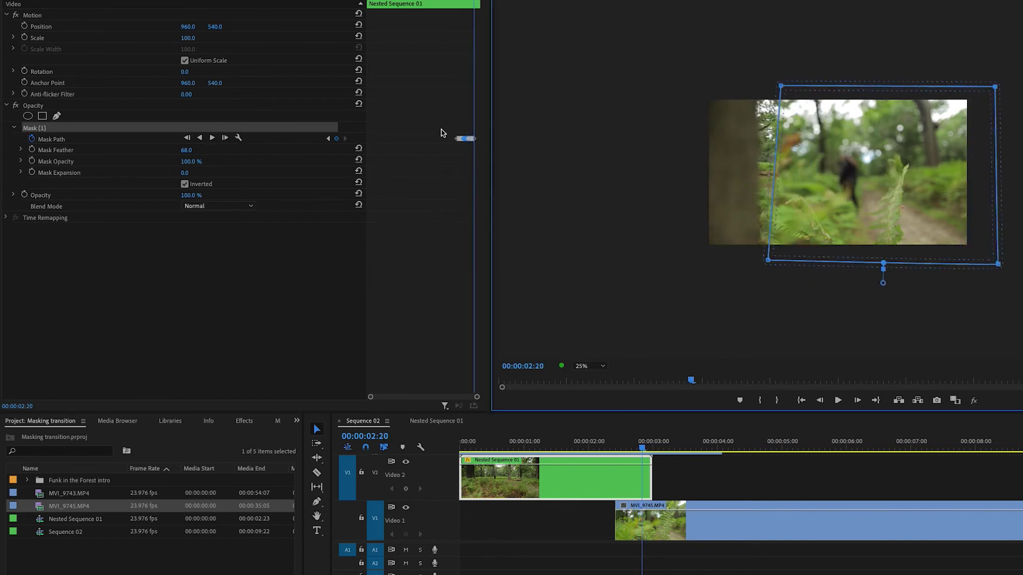
Step back through the mask keyframes to 02:20 and pull the bottom-left point further left
click(328, 138)
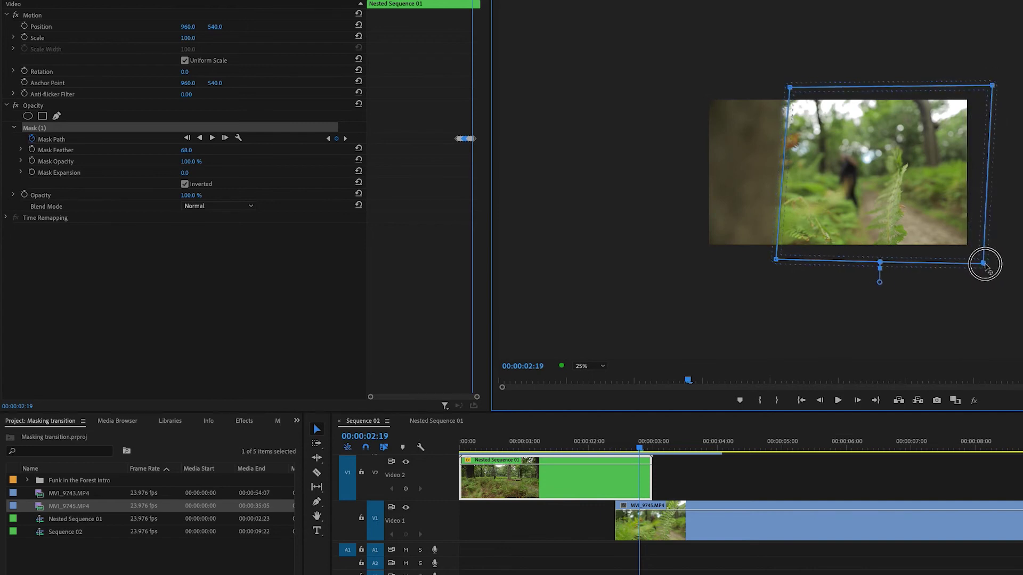
click(328, 138)
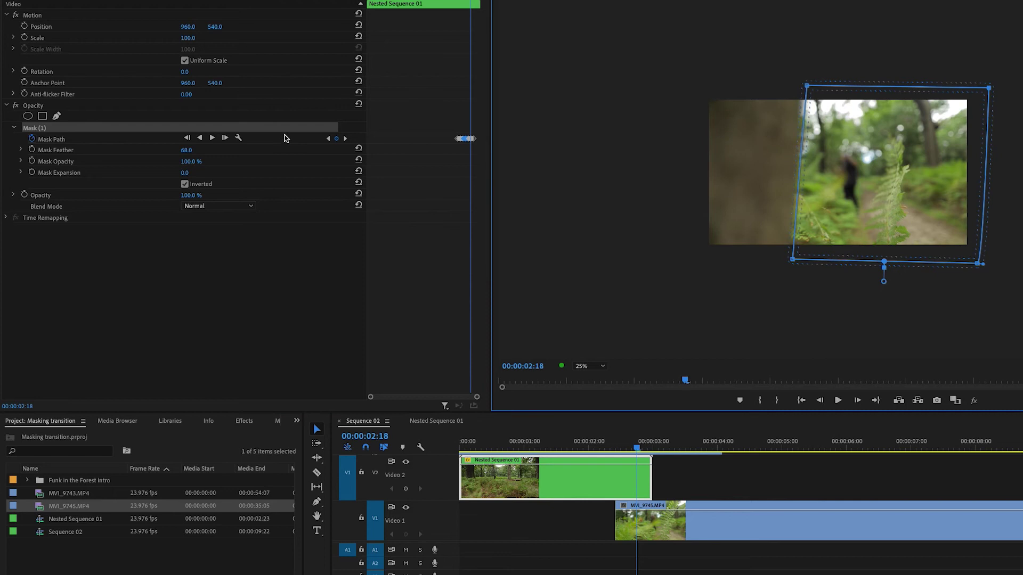
key(Right)
key(Right)
click(757, 87)
drag(768, 260, 740, 262)
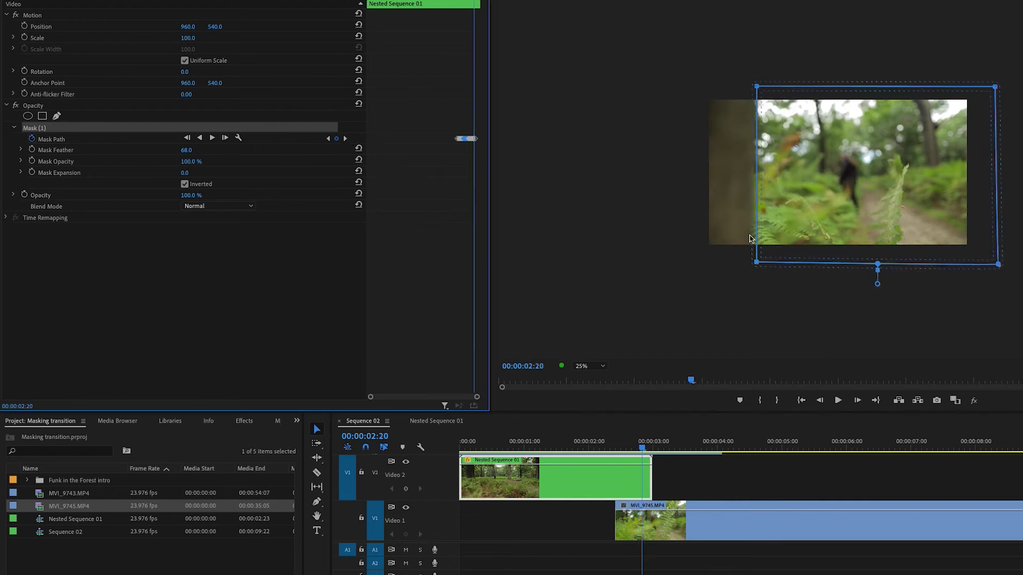
Advance frame by frame to 02:23, dragging the left mask points off-frame to reveal the second forest clip
key(Right)
click(225, 137)
drag(736, 91, 710, 85)
drag(726, 264, 698, 263)
click(225, 137)
drag(709, 85, 693, 84)
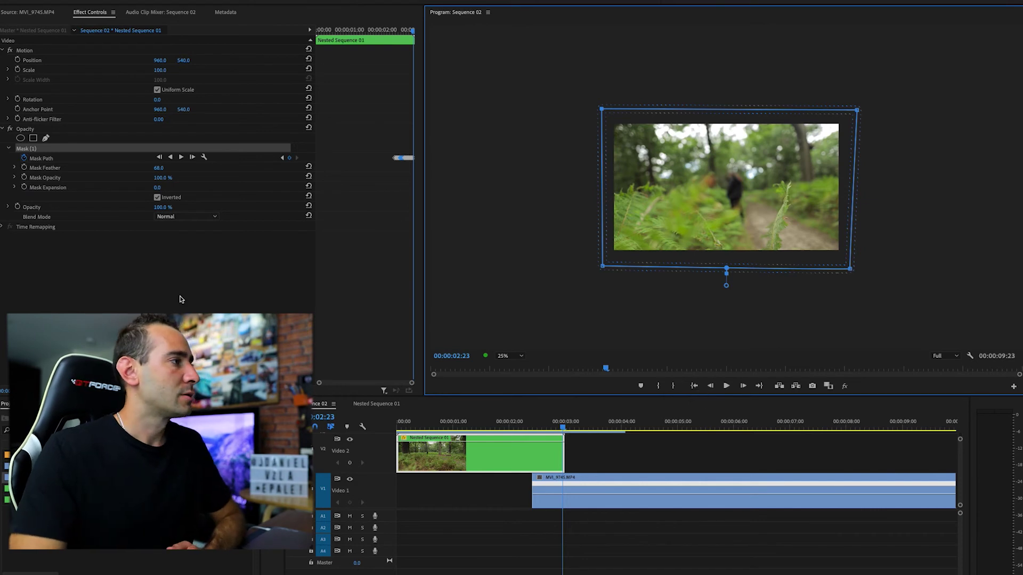
Hide the mask outline, return to the sequence start, and set the Program monitor zoom to Fit
click(182, 305)
click(694, 386)
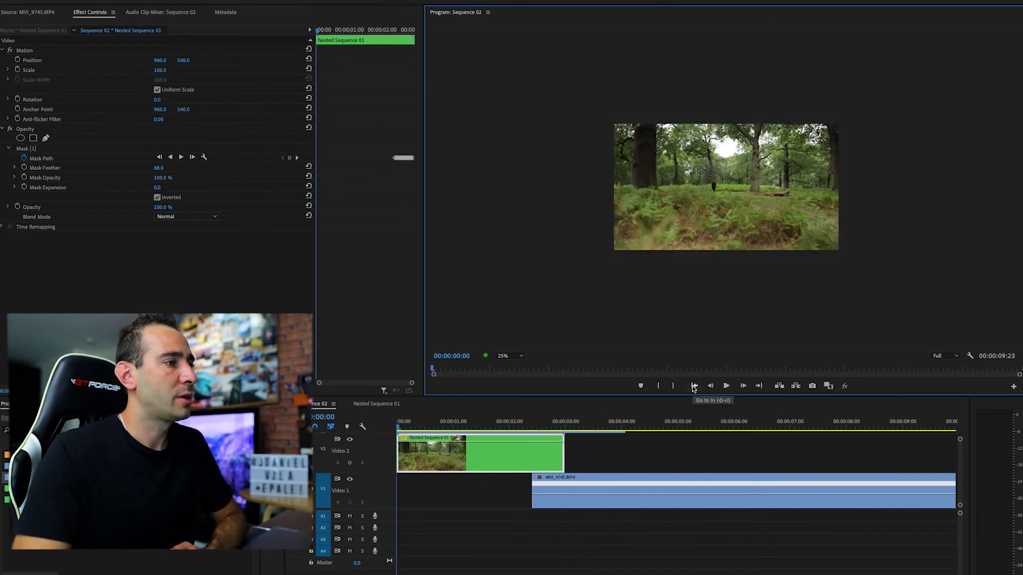
click(519, 357)
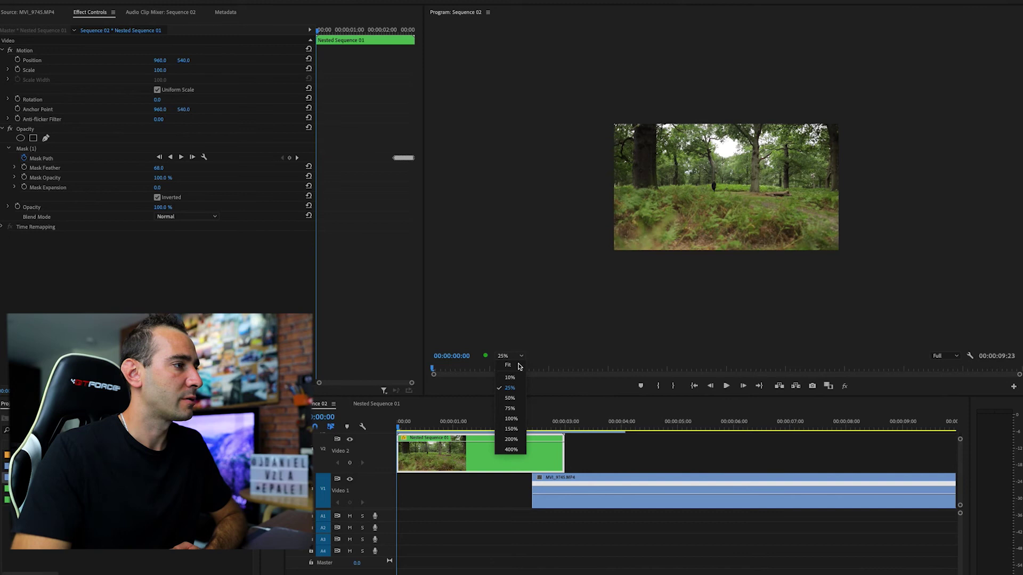
click(509, 367)
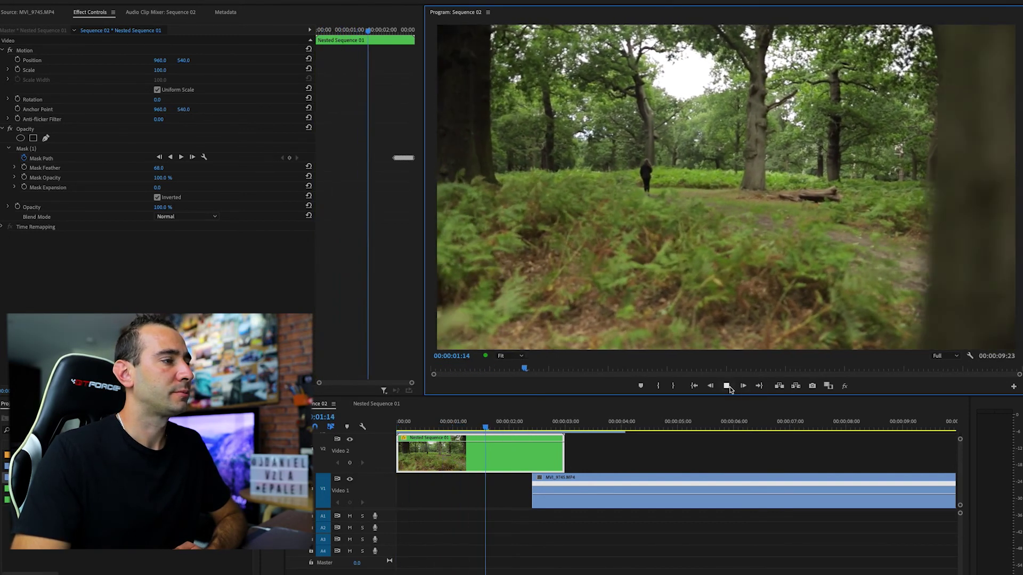
Play back the trunk wipe from near the start and stop after the transition
click(727, 385)
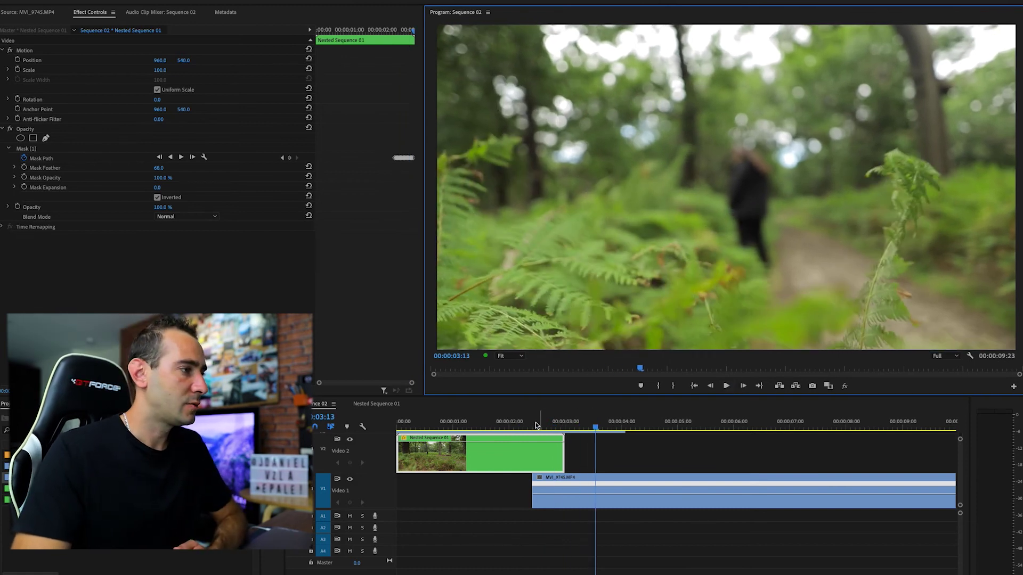
drag(478, 425, 397, 424)
click(730, 389)
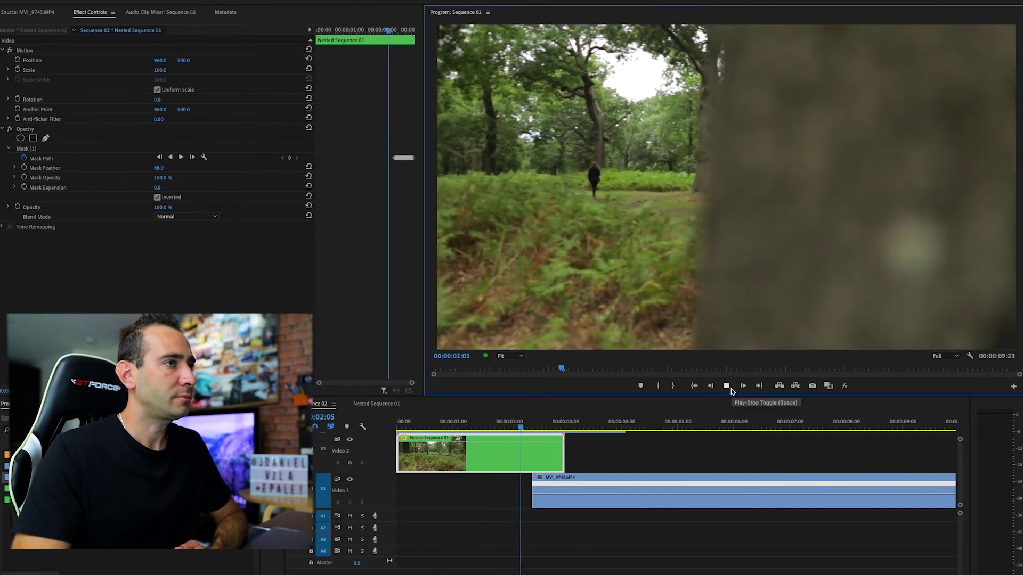
click(731, 389)
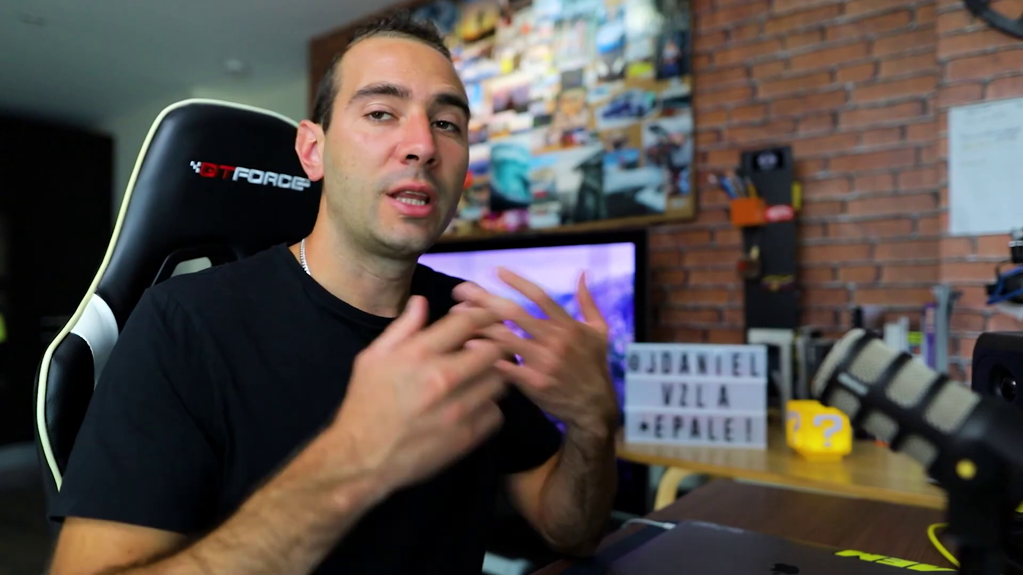